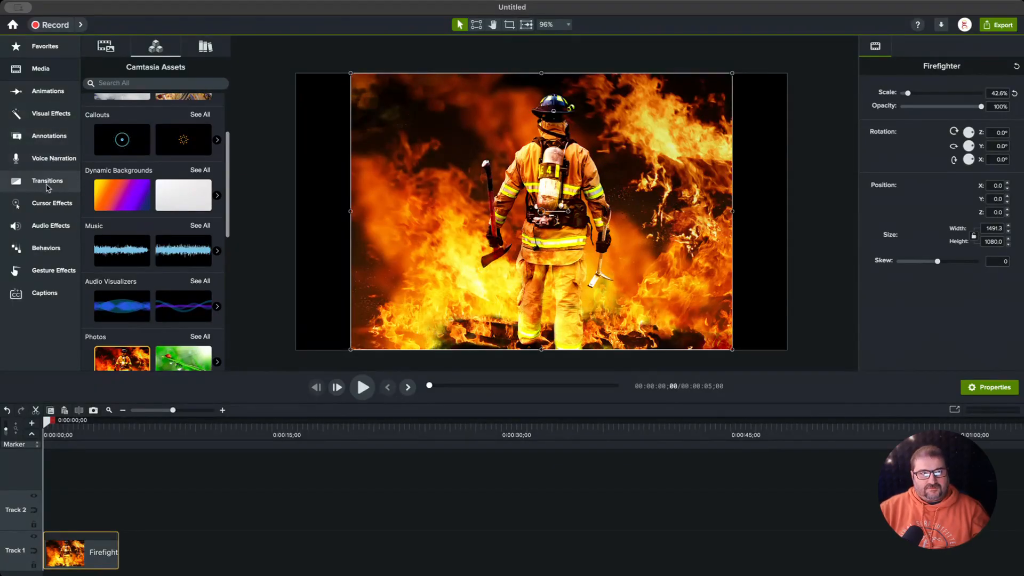
Step: Add a white rectangle shape about 554 by 968 over the firefighter image, placed at about X 31, Y 0
{"action": "left_click", "coordinate": [47, 91]}
{"action": "left_click", "coordinate": [46, 133]}
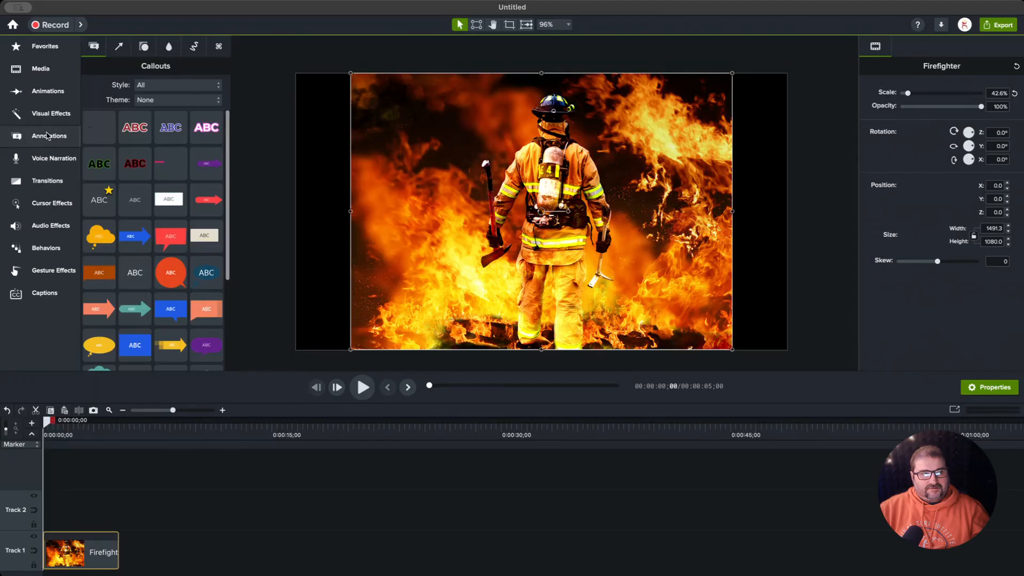
{"action": "left_click", "coordinate": [143, 46]}
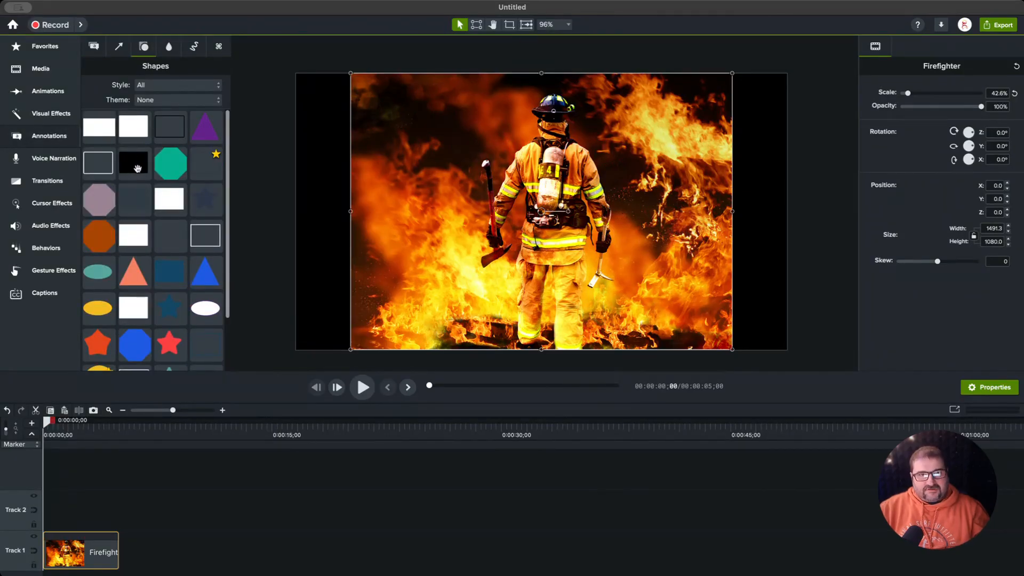
{"action": "left_click_drag", "start_coordinate": [132, 130], "coordinate": [541, 330]}
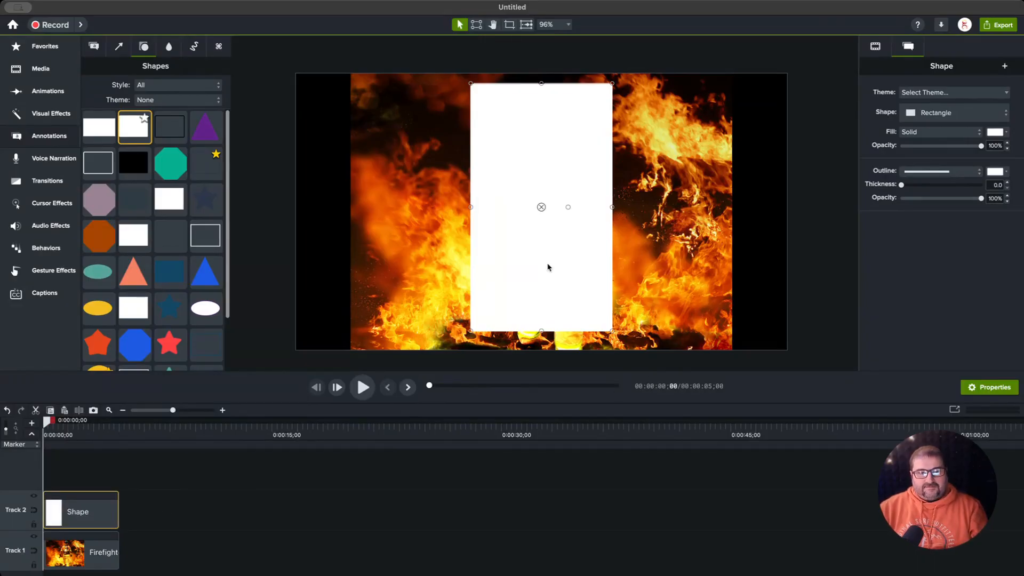
{"action": "mouse_move", "coordinate": [549, 266]}
{"action": "left_mouse_down"}
{"action": "mouse_move", "coordinate": [554, 260]}
{"action": "mouse_move", "coordinate": [557, 271]}
{"action": "left_mouse_up"}
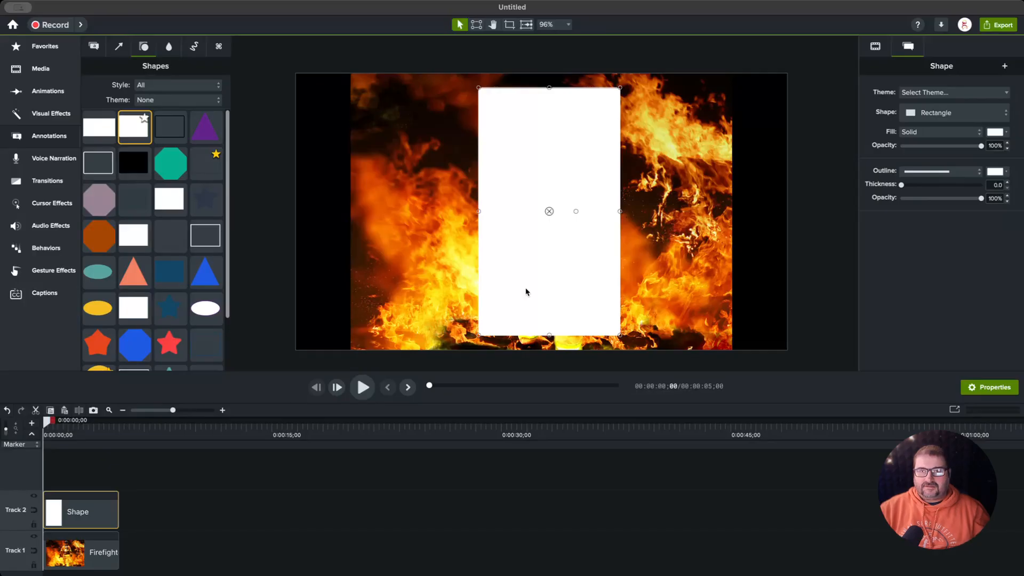
Step: Apply the Media Matte visual effect to the white rectangle shape and clear the selection
{"action": "left_click", "coordinate": [45, 115]}
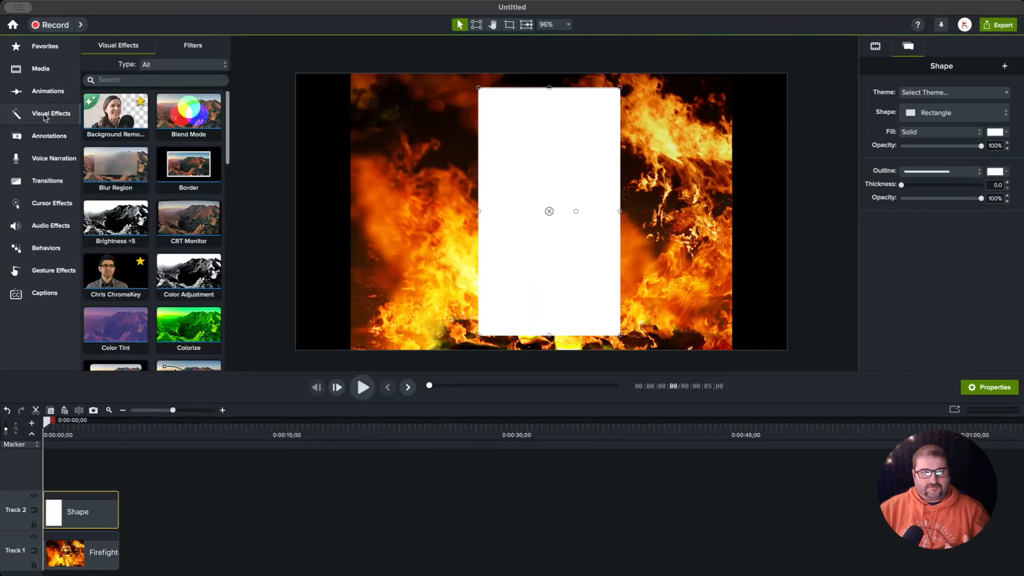
{"action": "left_click_drag", "start_coordinate": [229, 125], "coordinate": [228, 245]}
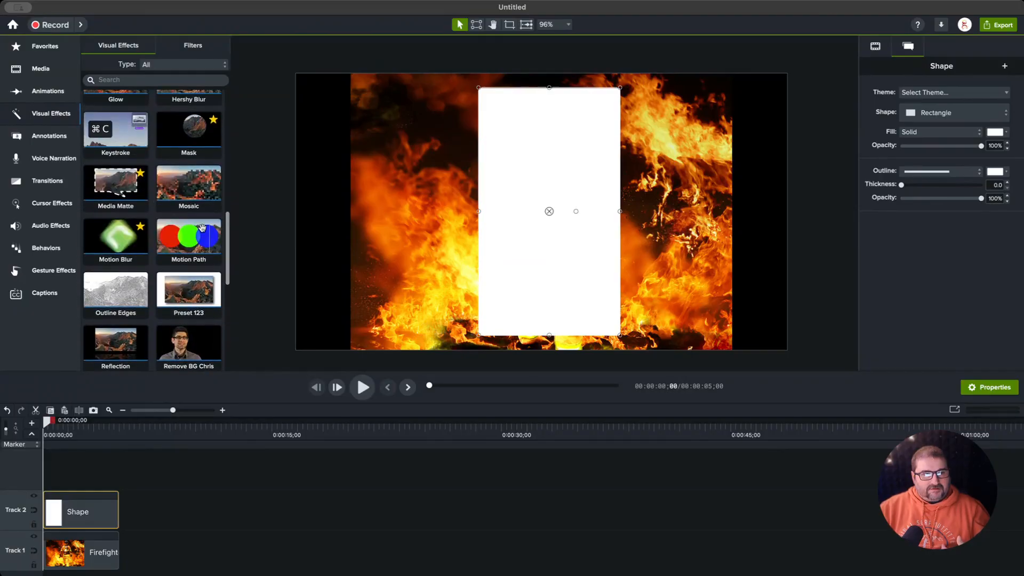
{"action": "left_click", "coordinate": [114, 182]}
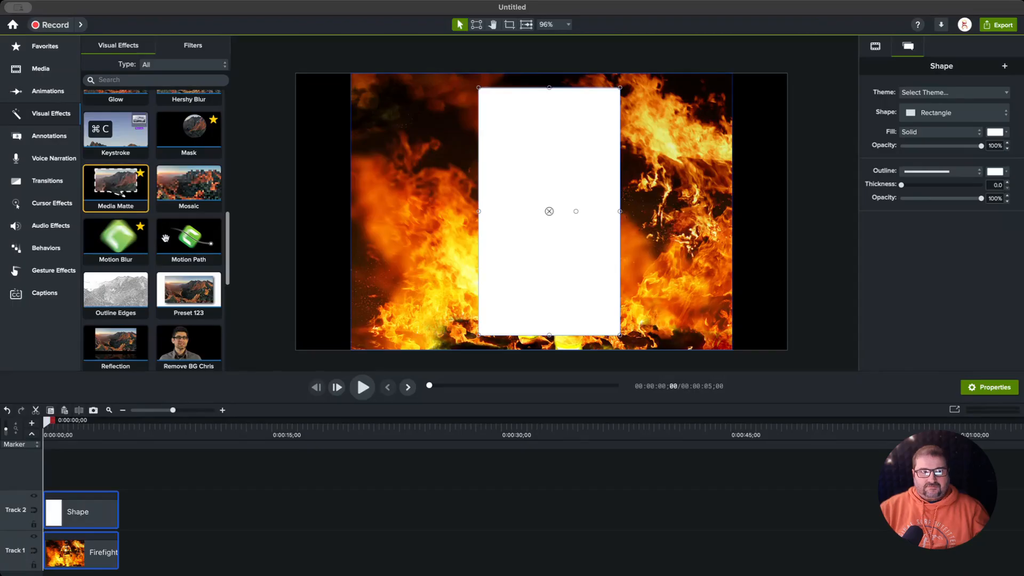
{"action": "left_click_drag", "start_coordinate": [165, 239], "coordinate": [513, 254]}
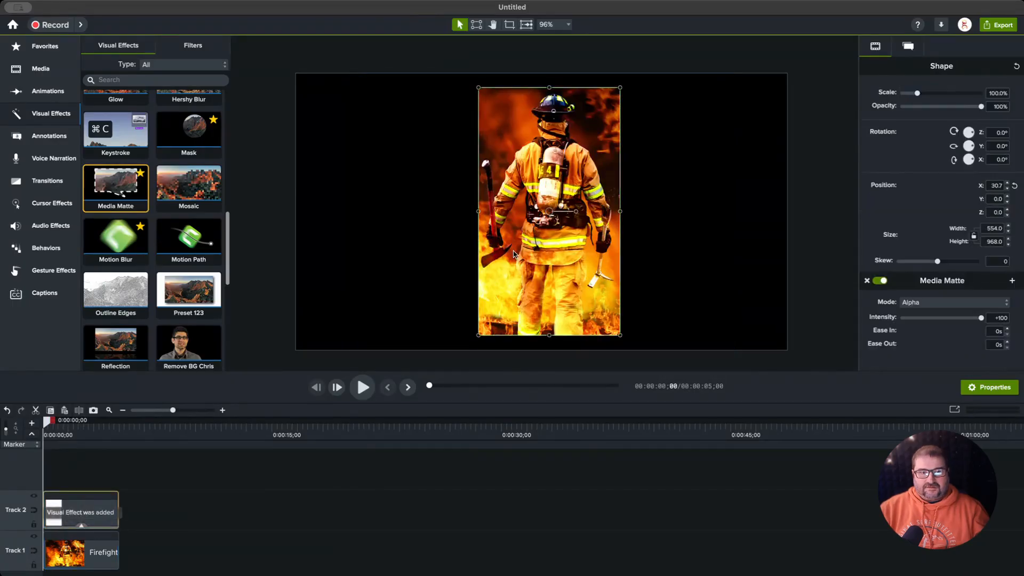
{"action": "left_click", "coordinate": [807, 304]}
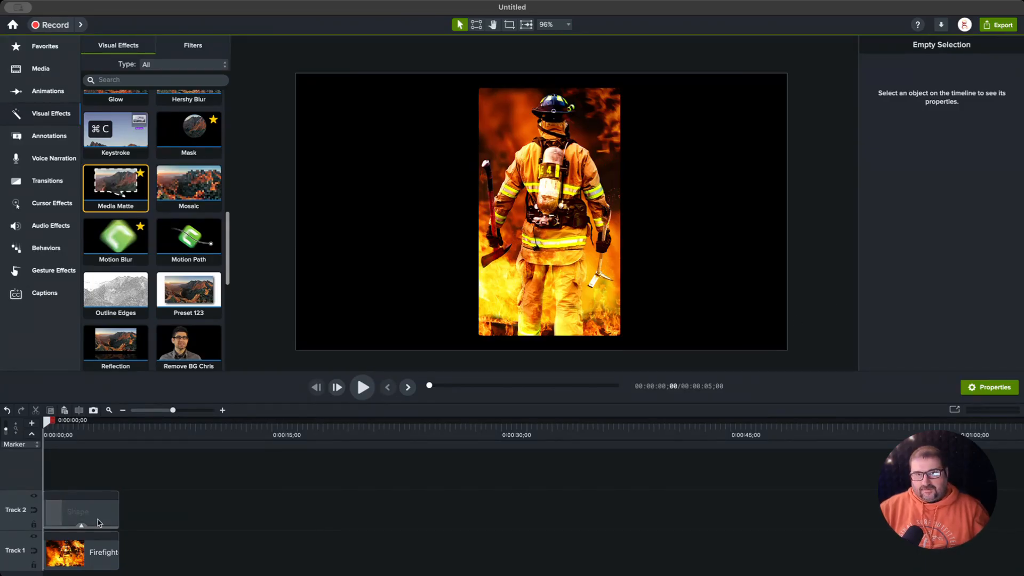
Step: Centre the matte shape on the canvas and resize it to about 631 by 963
{"action": "left_click", "coordinate": [104, 521]}
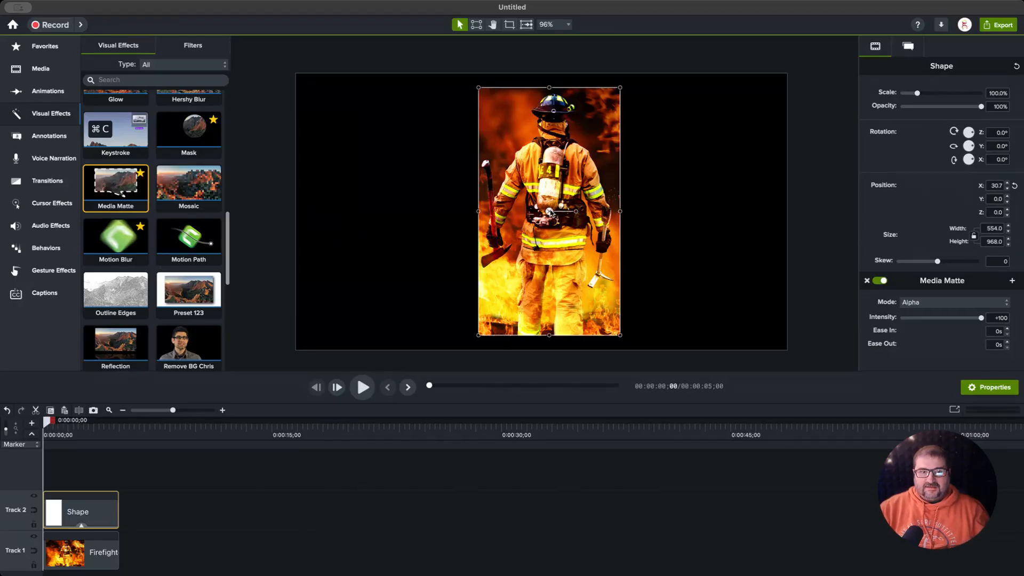
{"action": "mouse_move", "coordinate": [549, 212]}
{"action": "left_mouse_down"}
{"action": "mouse_move", "coordinate": [471, 210]}
{"action": "mouse_move", "coordinate": [604, 208]}
{"action": "mouse_move", "coordinate": [459, 210]}
{"action": "mouse_move", "coordinate": [713, 209]}
{"action": "mouse_move", "coordinate": [544, 217]}
{"action": "left_mouse_up"}
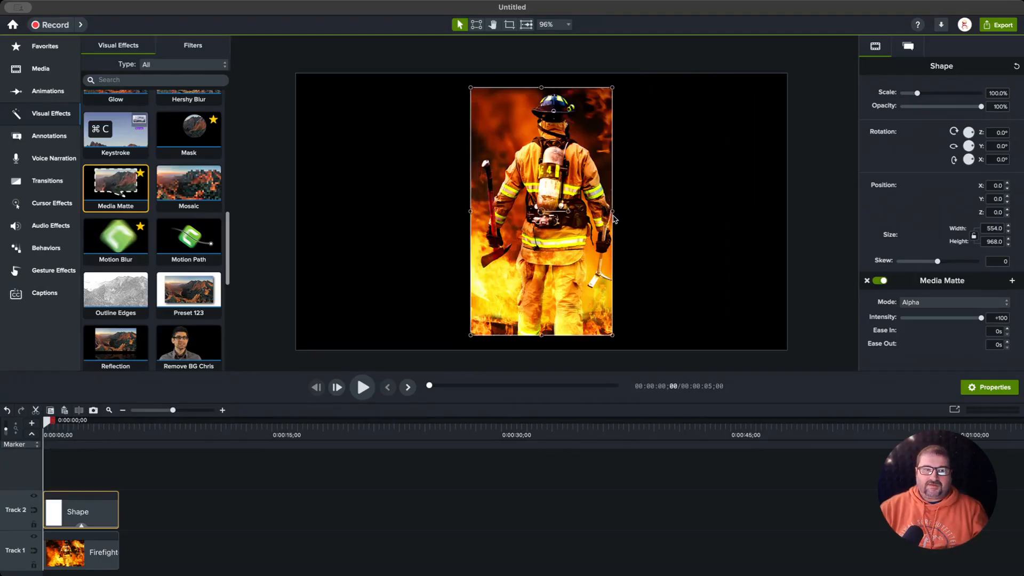
{"action": "left_click_drag", "start_coordinate": [612, 212], "coordinate": [633, 223]}
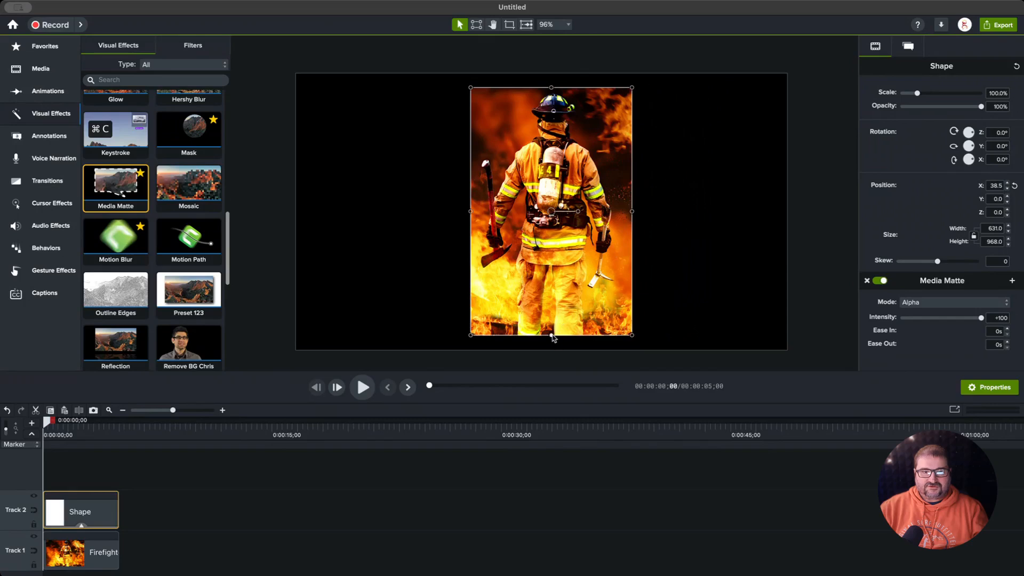
{"action": "left_click_drag", "start_coordinate": [551, 336], "coordinate": [578, 337]}
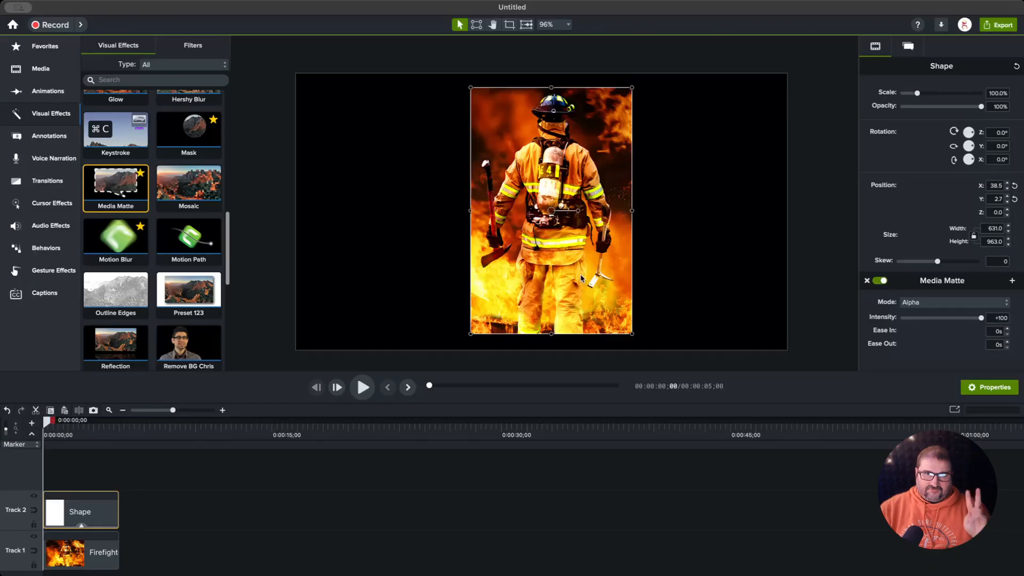
Step: Set the shape's Media Matte mode to Alpha Invert and recentre the shape at X 0, Y 0
{"action": "left_click", "coordinate": [938, 304]}
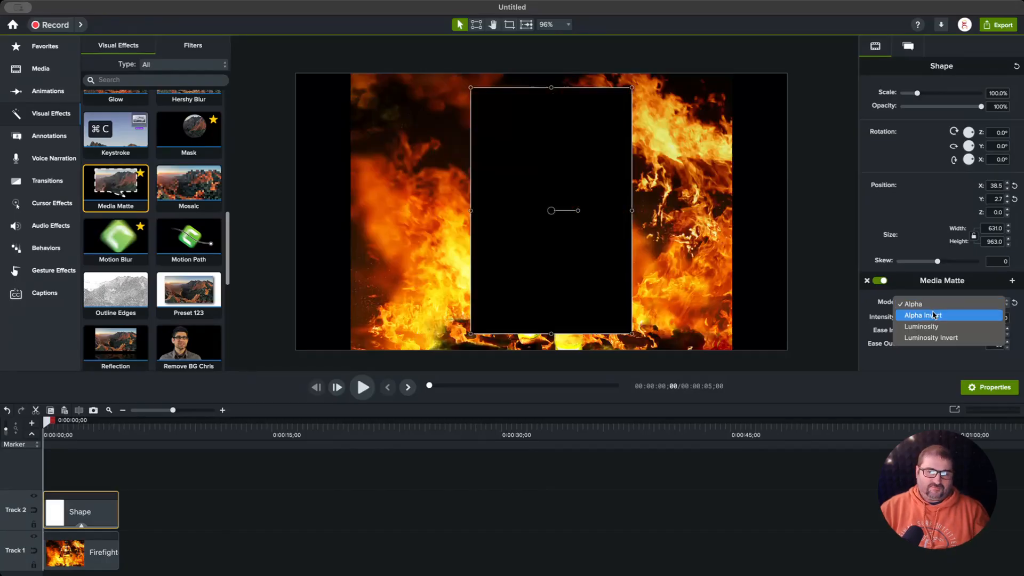
{"action": "left_click", "coordinate": [930, 315]}
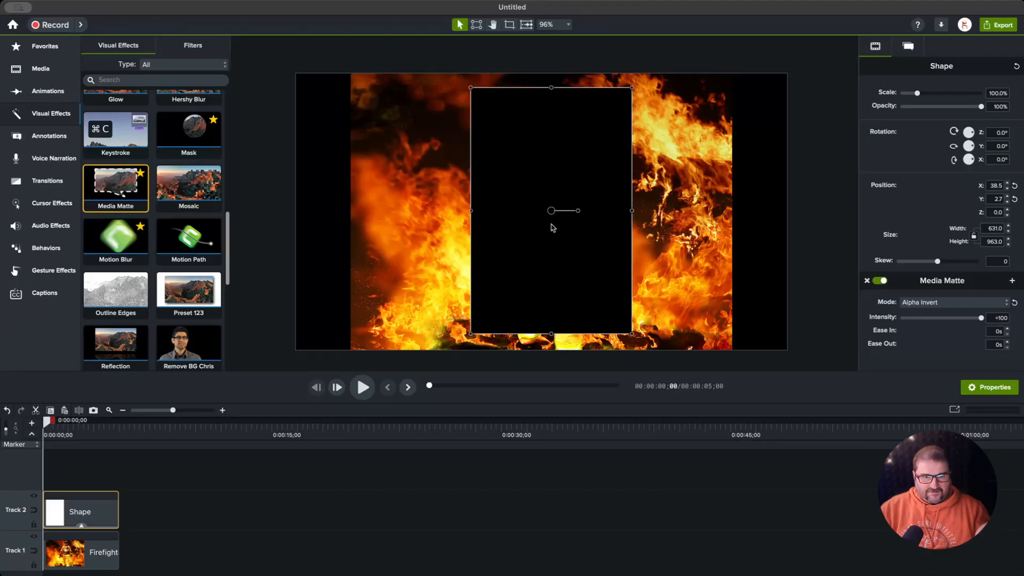
{"action": "mouse_move", "coordinate": [551, 213]}
{"action": "left_mouse_down"}
{"action": "mouse_move", "coordinate": [507, 215]}
{"action": "mouse_move", "coordinate": [555, 213]}
{"action": "mouse_move", "coordinate": [541, 212]}
{"action": "left_mouse_up"}
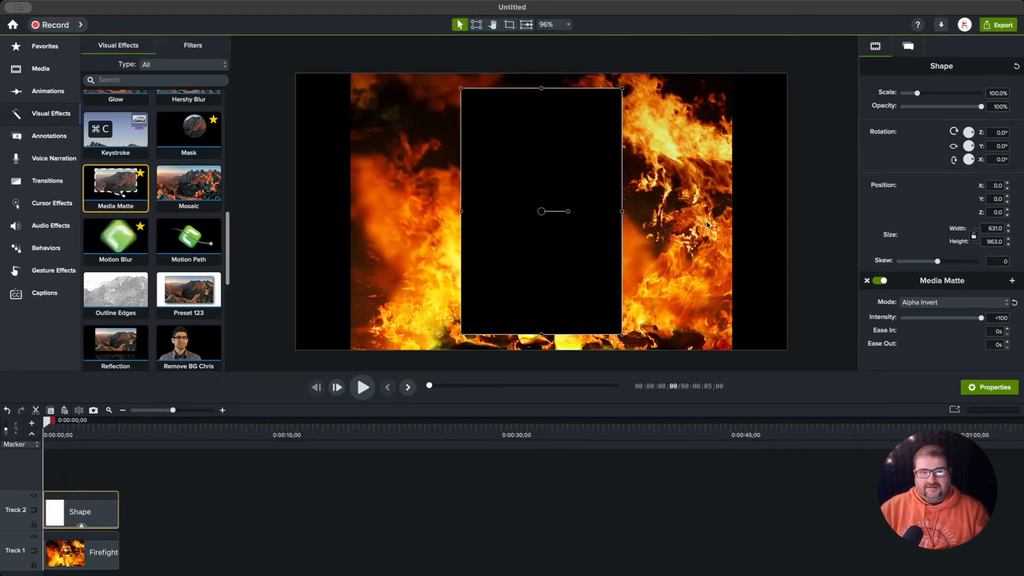
Step: Change the canvas color to blue in the project settings and apply it
{"action": "left_click", "coordinate": [554, 26]}
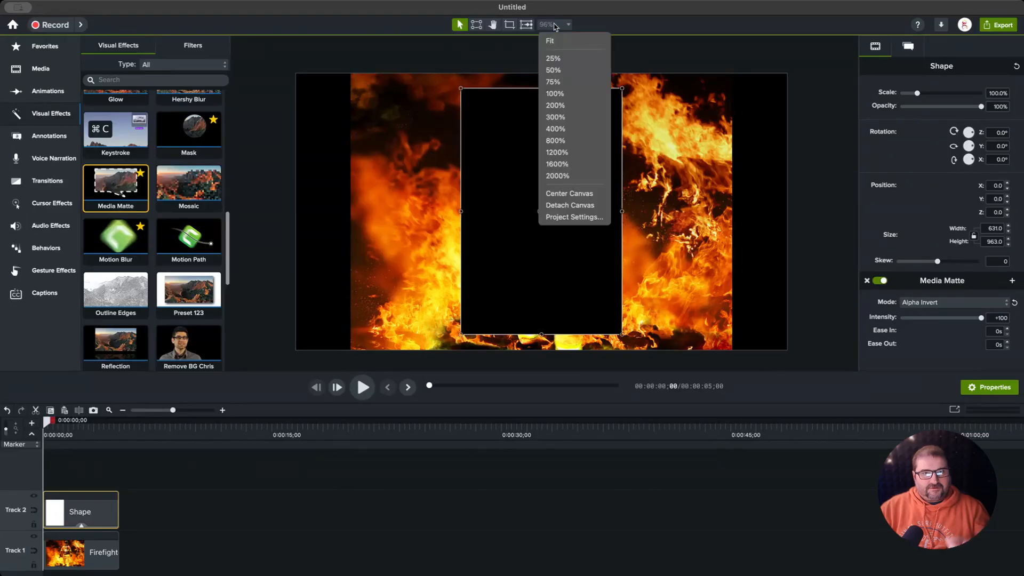
{"action": "left_click", "coordinate": [573, 217]}
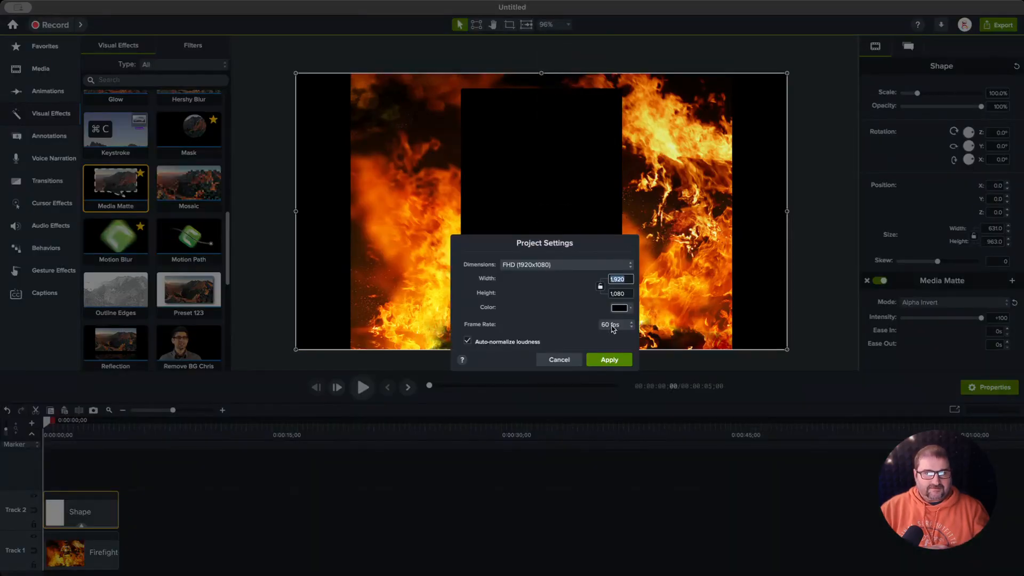
{"action": "left_click", "coordinate": [621, 309]}
{"action": "left_click", "coordinate": [637, 463]}
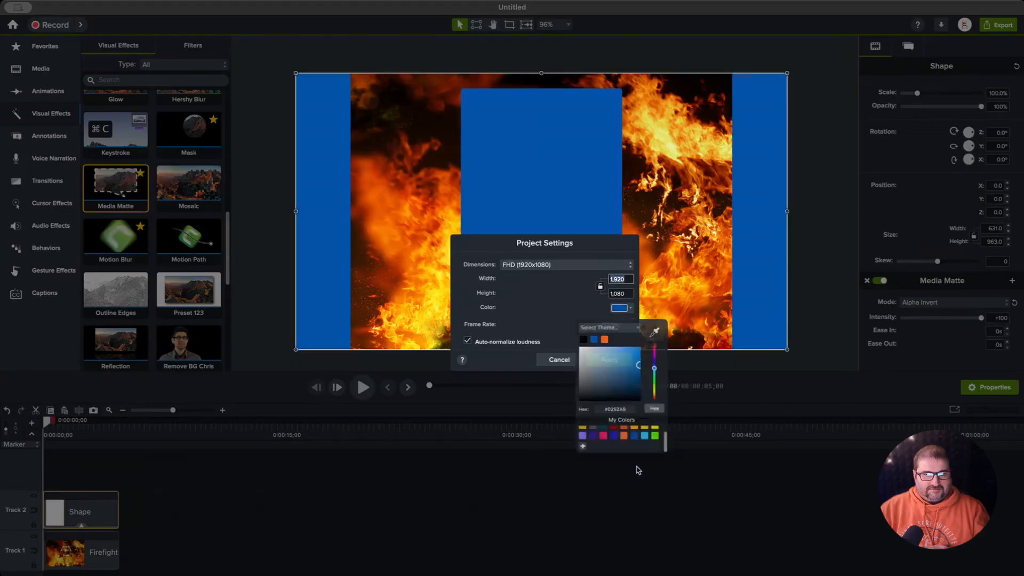
{"action": "left_click", "coordinate": [618, 359]}
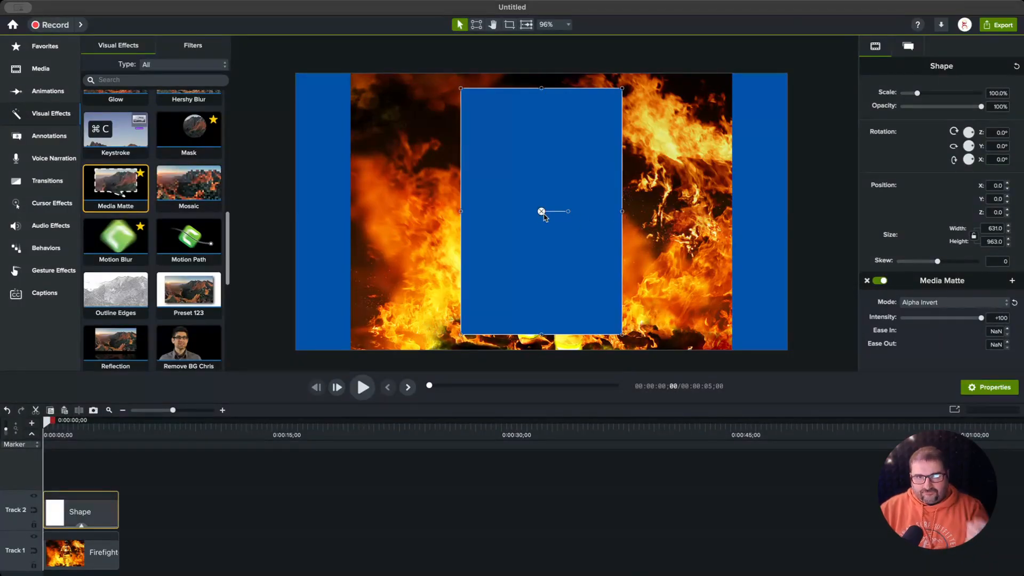
Step: Set the shape's Media Matte mode to Alpha, keeping the shape centred on the canvas
{"action": "mouse_move", "coordinate": [541, 212]}
{"action": "left_mouse_down"}
{"action": "mouse_move", "coordinate": [474, 213]}
{"action": "mouse_move", "coordinate": [594, 212]}
{"action": "mouse_move", "coordinate": [415, 219]}
{"action": "mouse_move", "coordinate": [546, 220]}
{"action": "left_mouse_up"}
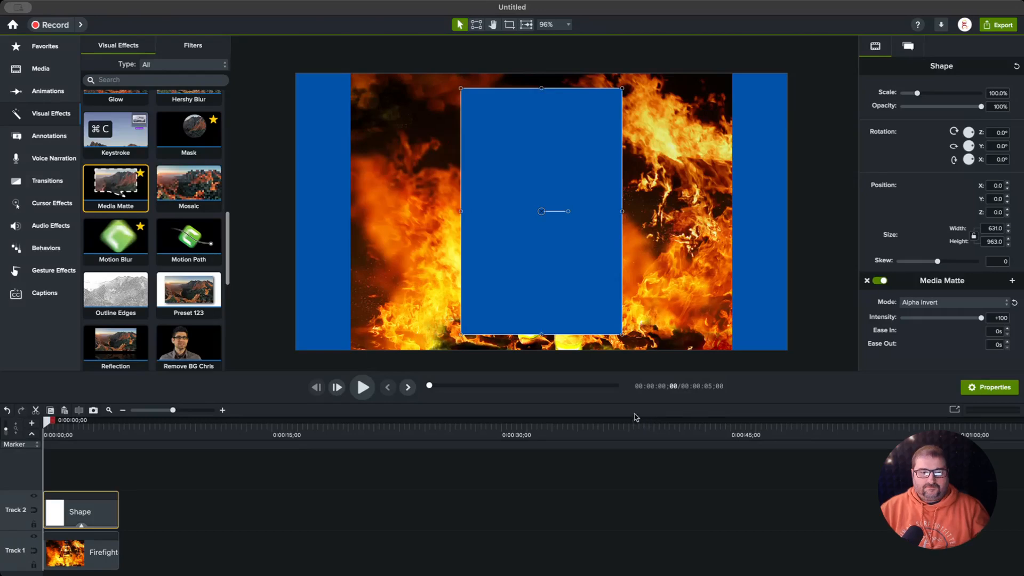
{"action": "left_click", "coordinate": [941, 307]}
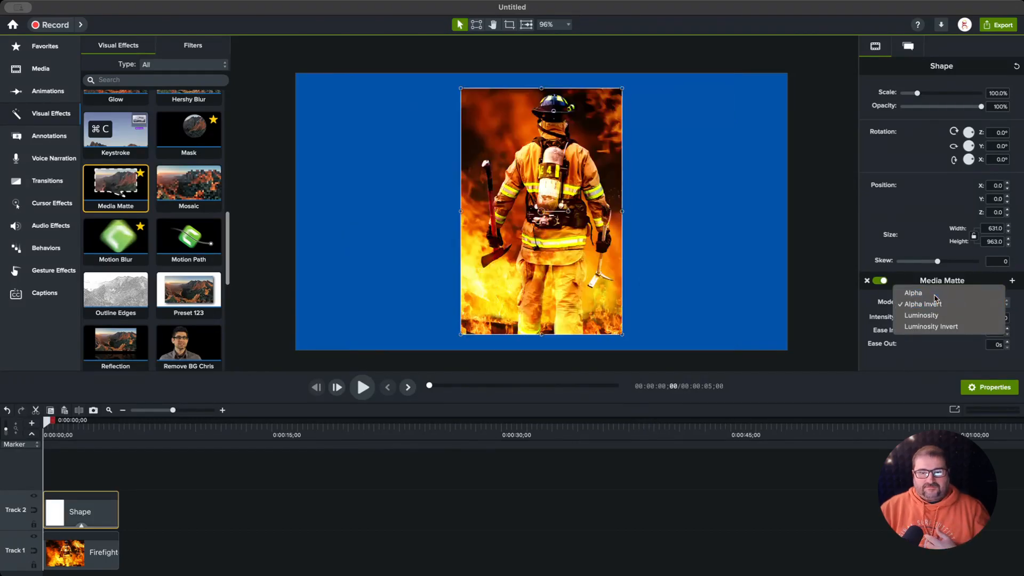
{"action": "left_click", "coordinate": [922, 292]}
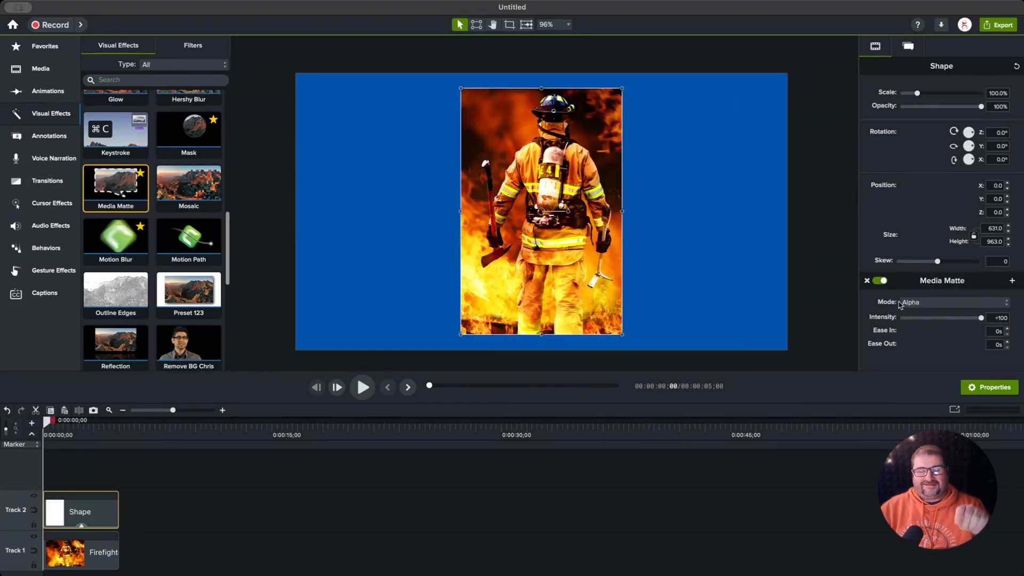
{"action": "mouse_move", "coordinate": [541, 212]}
{"action": "left_mouse_down"}
{"action": "mouse_move", "coordinate": [457, 212]}
{"action": "mouse_move", "coordinate": [595, 213]}
{"action": "mouse_move", "coordinate": [546, 216]}
{"action": "left_mouse_up"}
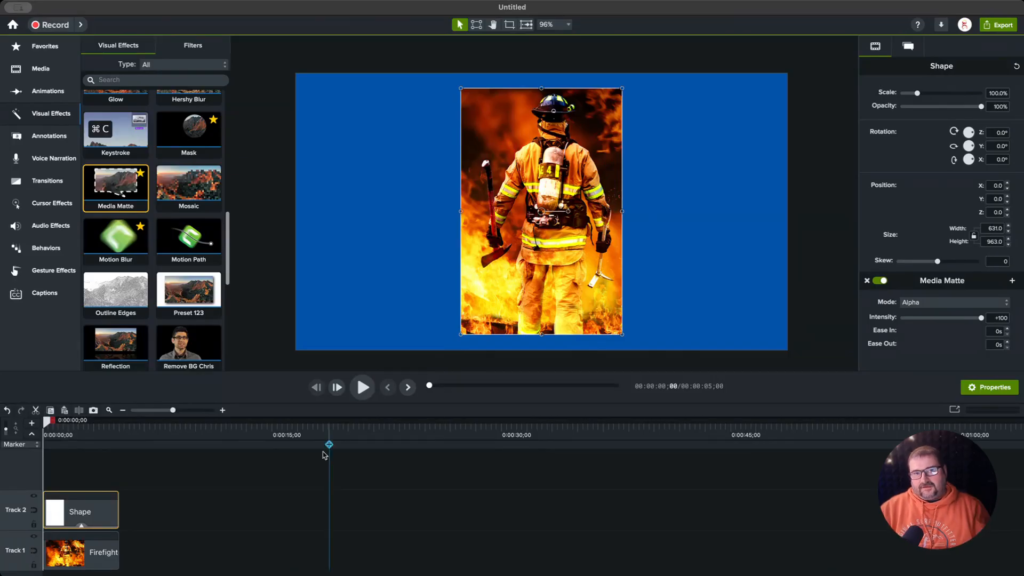
Step: Move the playhead to about 0:00:00;22 and select the Firefighter clip on Track 1
{"action": "left_click_drag", "start_coordinate": [97, 558], "coordinate": [95, 558]}
{"action": "scroll", "coordinate": [93, 560], "scroll_direction": "up", "scroll_amount": 5}
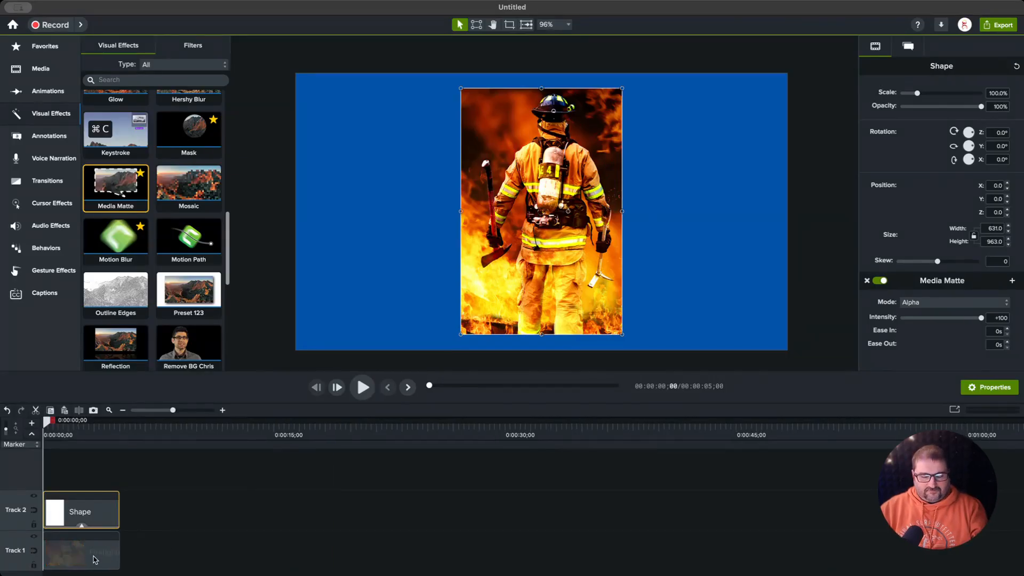
{"action": "scroll", "coordinate": [97, 554], "scroll_direction": "up", "scroll_amount": 2}
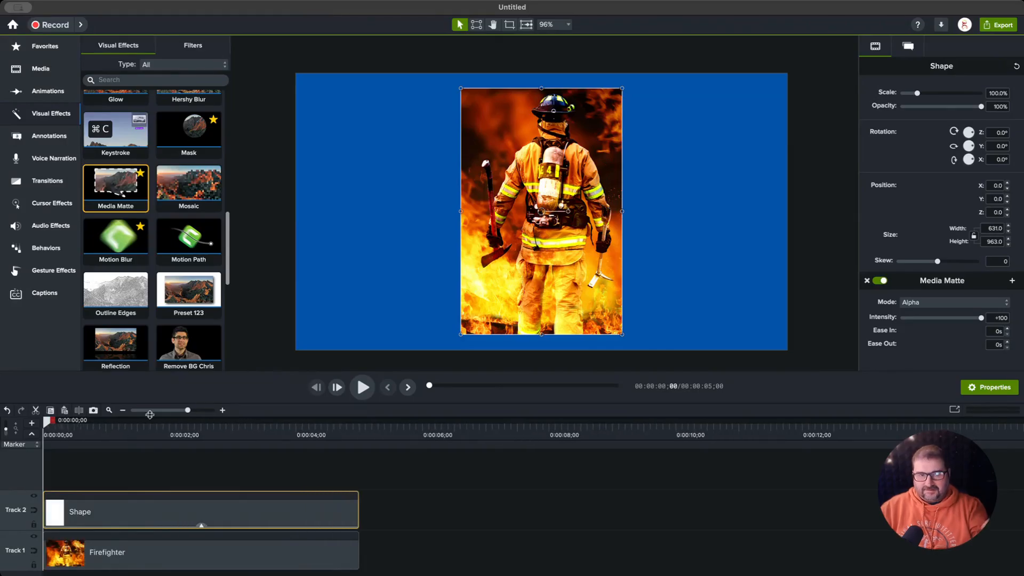
{"action": "left_click_drag", "start_coordinate": [49, 420], "coordinate": [71, 421]}
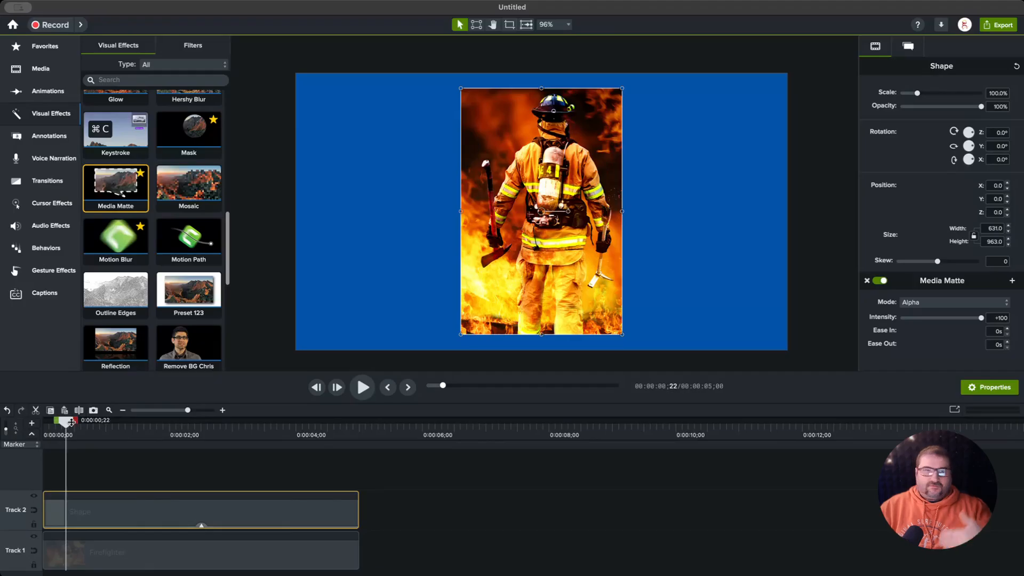
{"action": "left_click", "coordinate": [92, 551]}
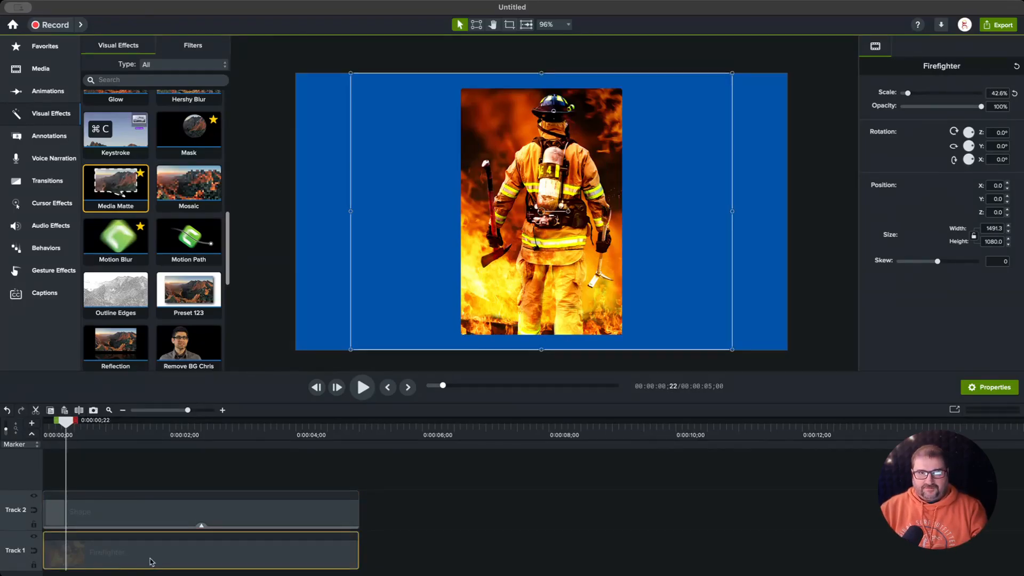
{"action": "left_click_drag", "start_coordinate": [48, 91], "coordinate": [63, 388]}
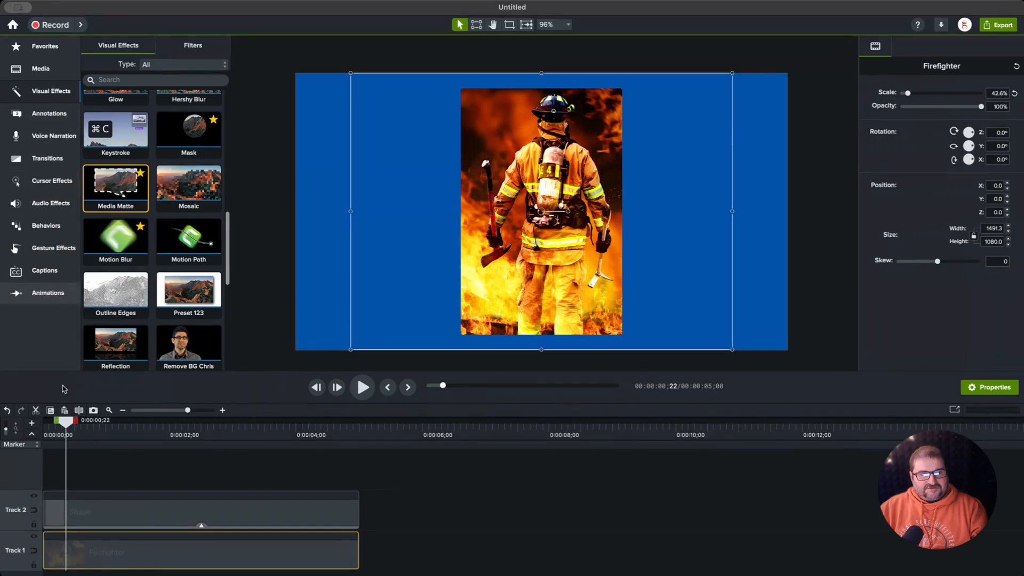
{"action": "left_click", "coordinate": [49, 113]}
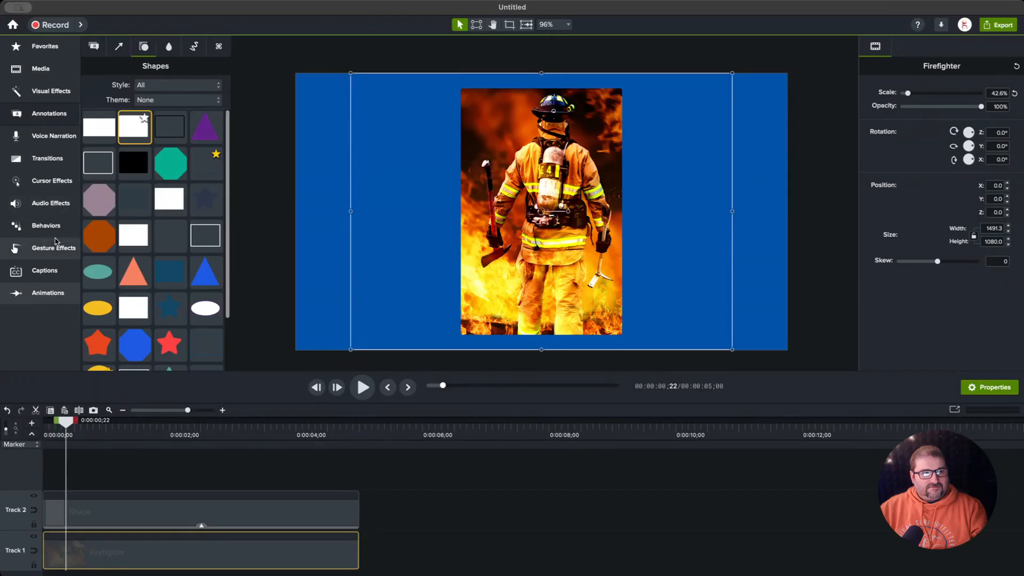
{"action": "left_click", "coordinate": [48, 292]}
{"action": "left_click_drag", "start_coordinate": [48, 292], "coordinate": [51, 94]}
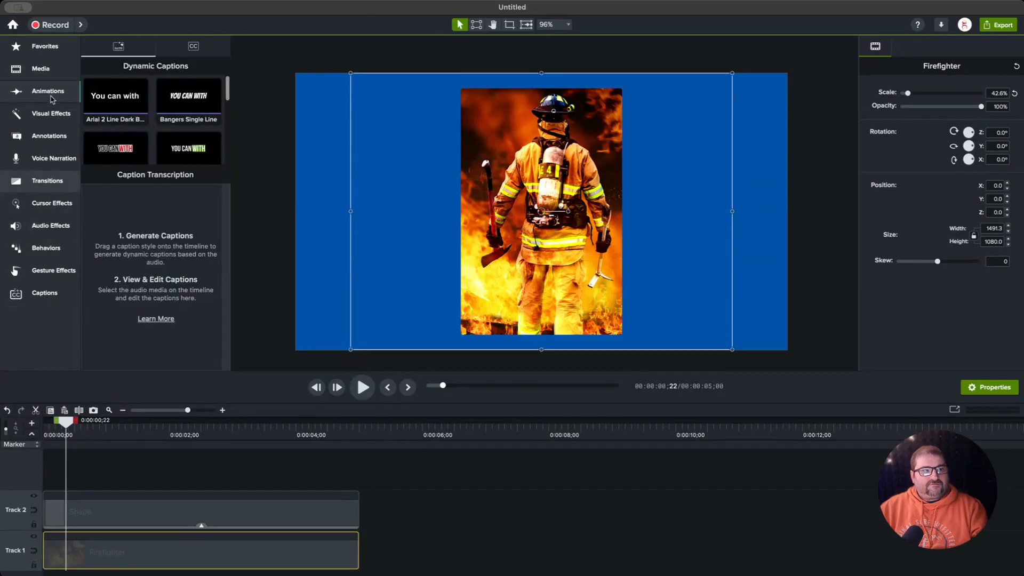
Step: Add a Custom animation to the Firefighter clip ending at about 0:00:04;33, with scale 79% and position about X -88, Y -409
{"action": "left_click", "coordinate": [52, 93]}
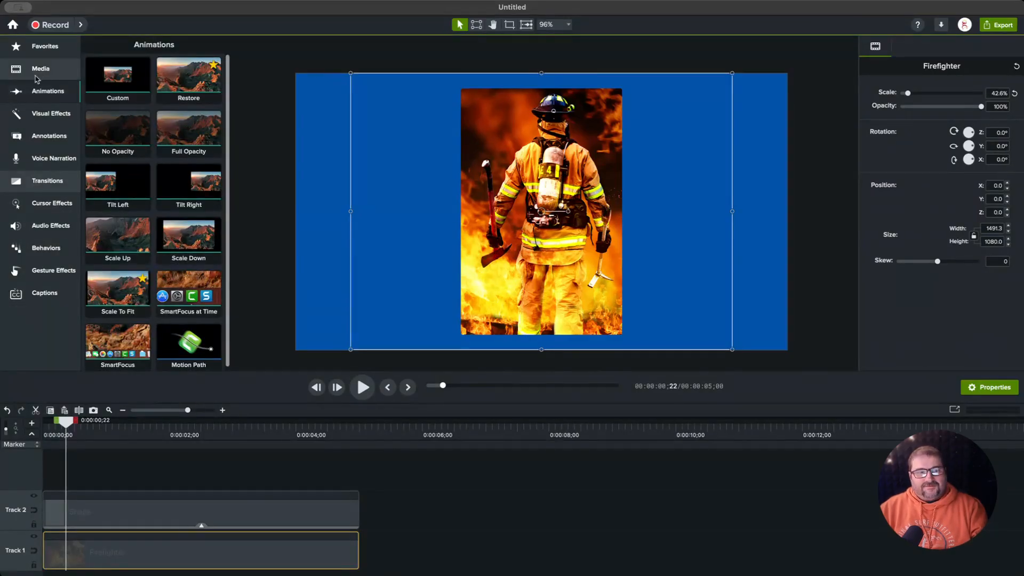
{"action": "left_click_drag", "start_coordinate": [111, 74], "coordinate": [331, 556]}
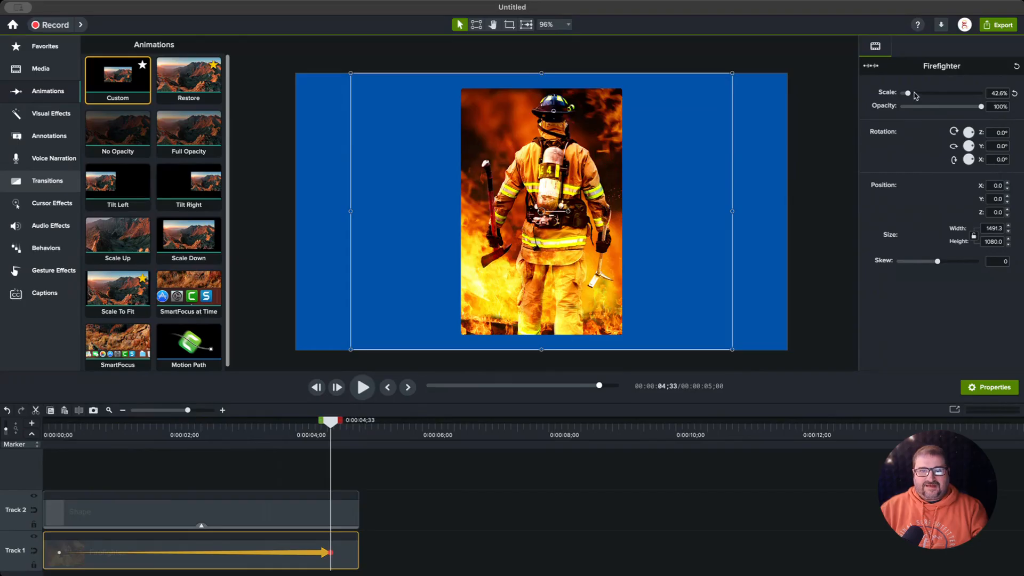
{"action": "left_click_drag", "start_coordinate": [915, 94], "coordinate": [913, 92]}
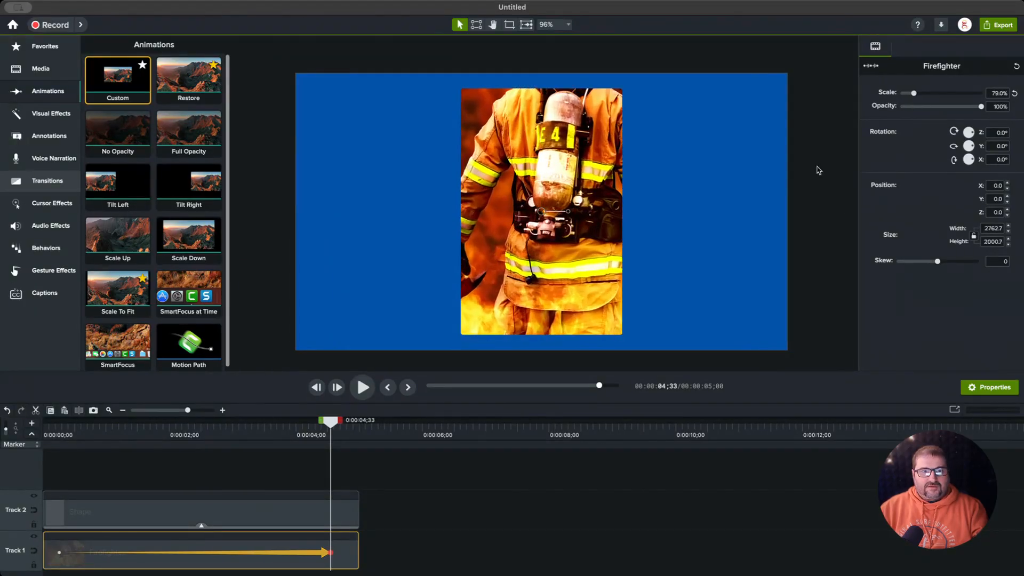
{"action": "left_click_drag", "start_coordinate": [687, 162], "coordinate": [665, 273]}
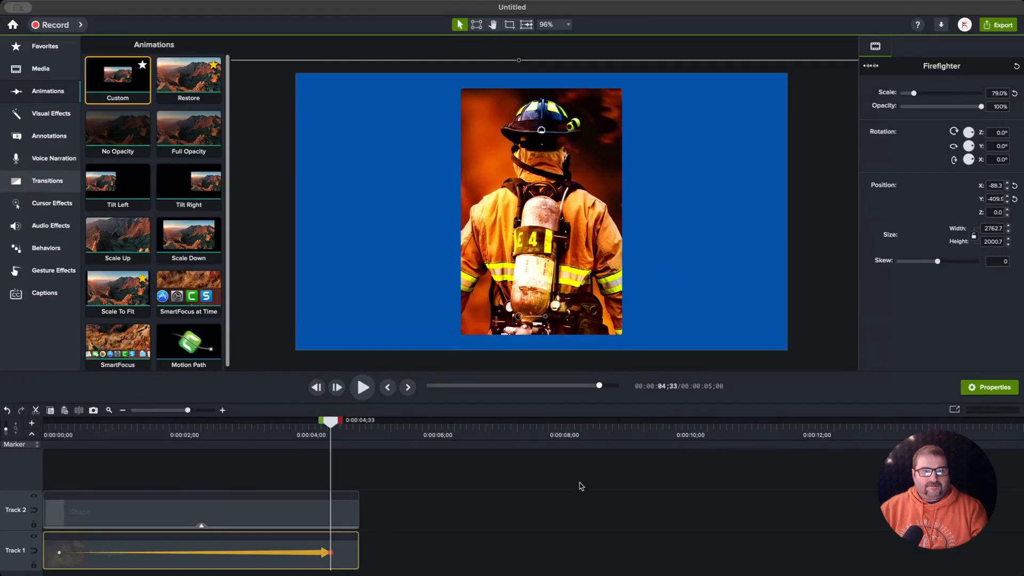
Step: Scrub back through the animation and try sliding the mask shape past the canvas's left edge, returning it to the centre
{"action": "left_click_drag", "start_coordinate": [331, 420], "coordinate": [282, 484]}
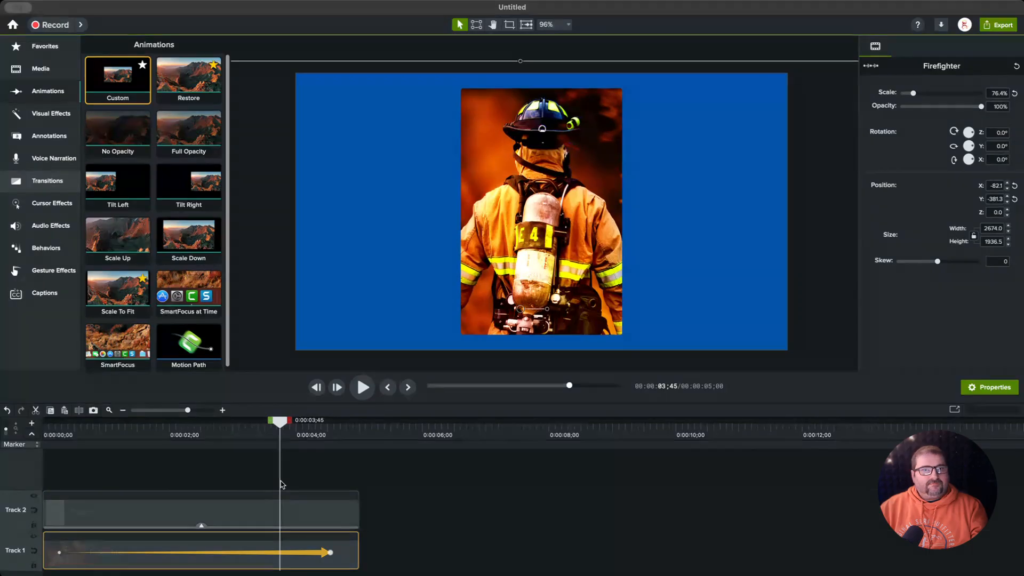
{"action": "left_click_drag", "start_coordinate": [282, 484], "coordinate": [101, 498]}
{"action": "left_click_drag", "start_coordinate": [523, 271], "coordinate": [258, 270]}
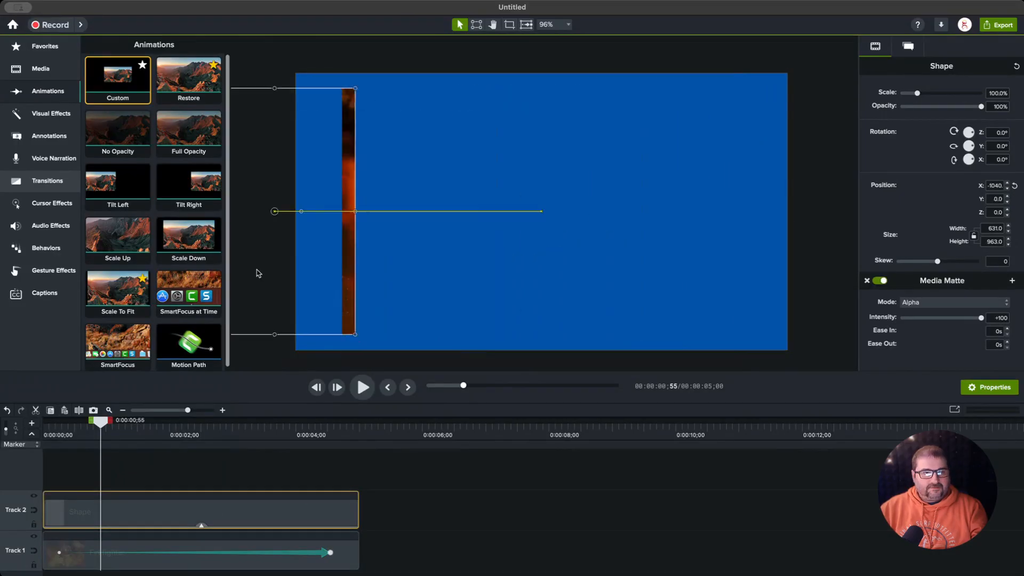
{"action": "left_click_drag", "start_coordinate": [264, 420], "coordinate": [233, 432]}
{"action": "left_click_drag", "start_coordinate": [277, 212], "coordinate": [541, 212]}
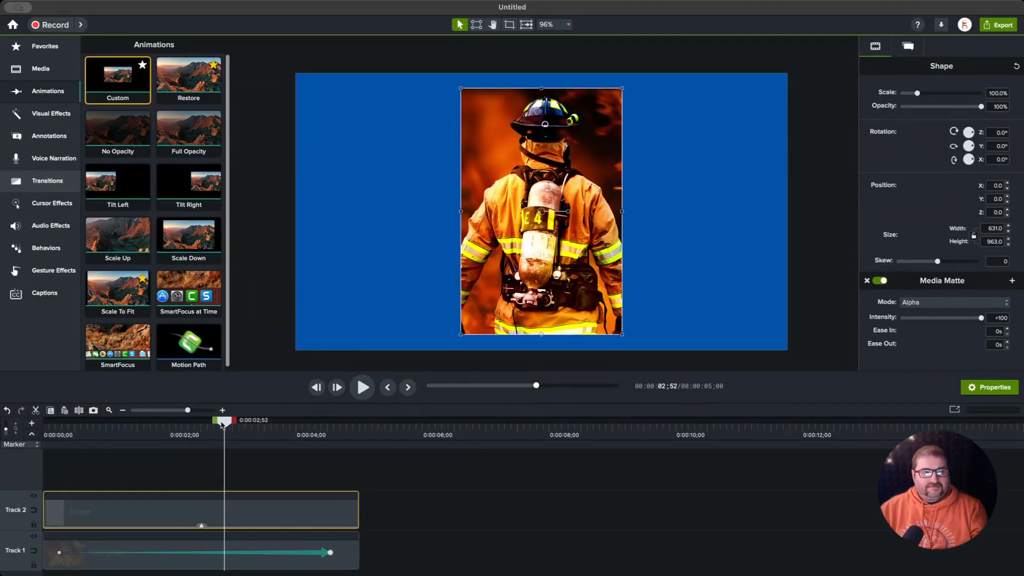
{"action": "left_click_drag", "start_coordinate": [224, 425], "coordinate": [55, 438]}
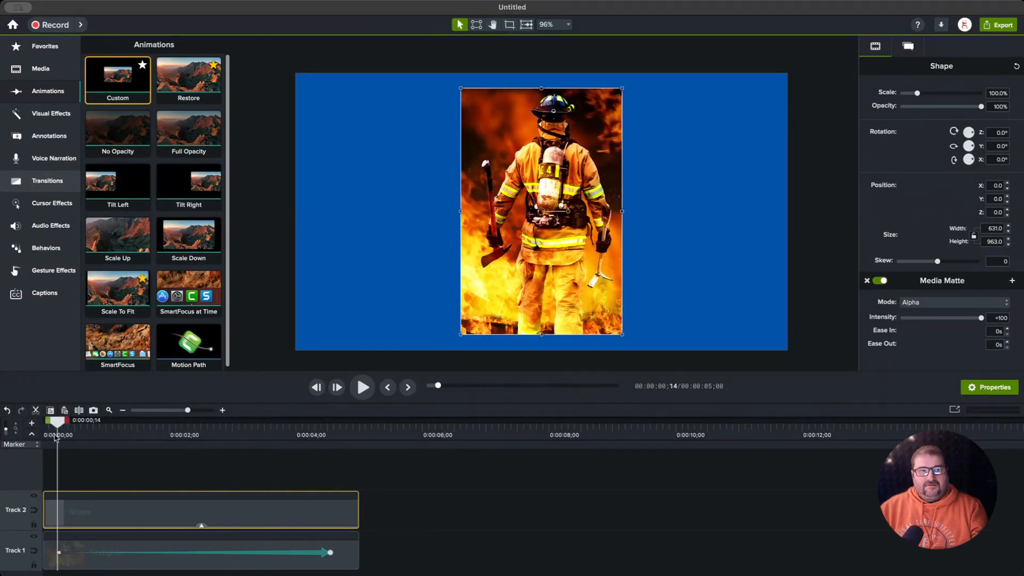
{"action": "left_click", "coordinate": [484, 482]}
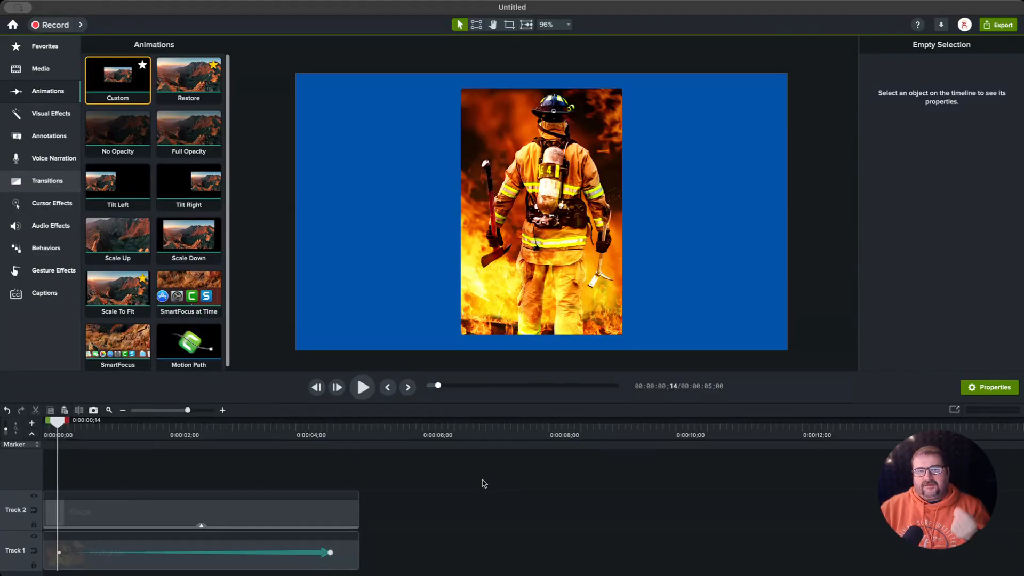
Step: Try an outline thickness of about 64.6 on the mask shape, and return the thickness to 0
{"action": "left_click", "coordinate": [344, 520]}
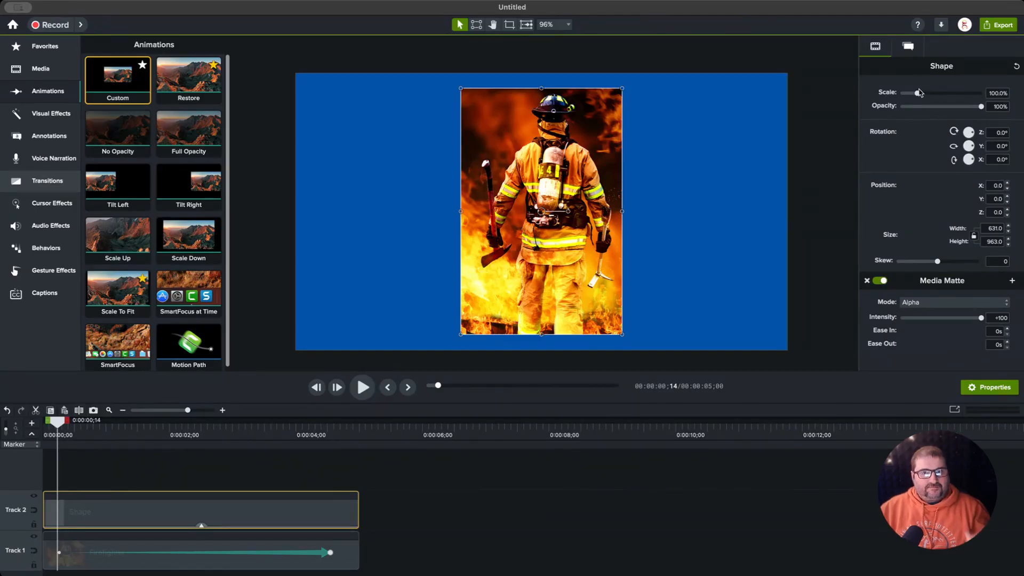
{"action": "left_click", "coordinate": [908, 48]}
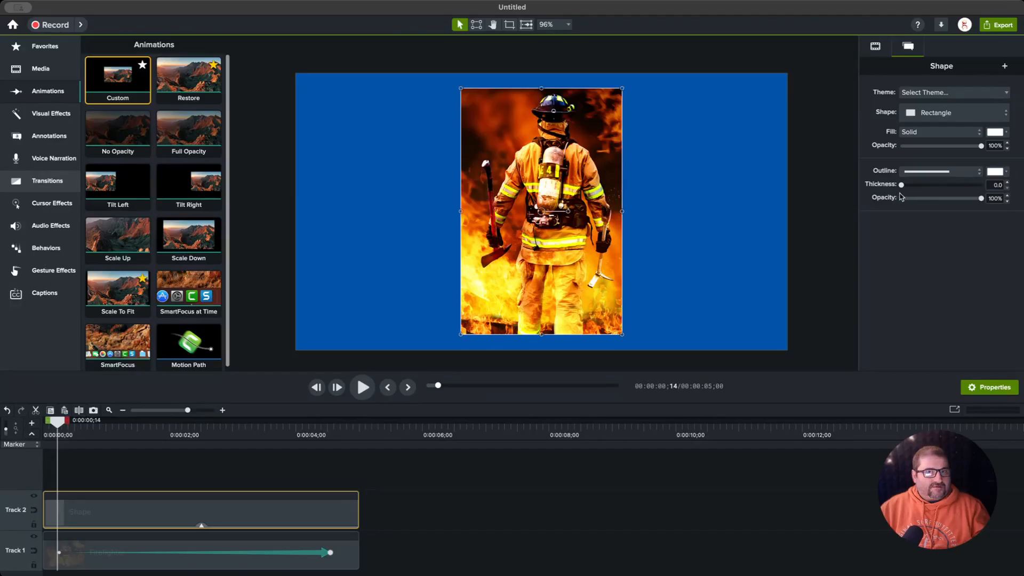
{"action": "left_click_drag", "start_coordinate": [902, 188], "coordinate": [953, 205]}
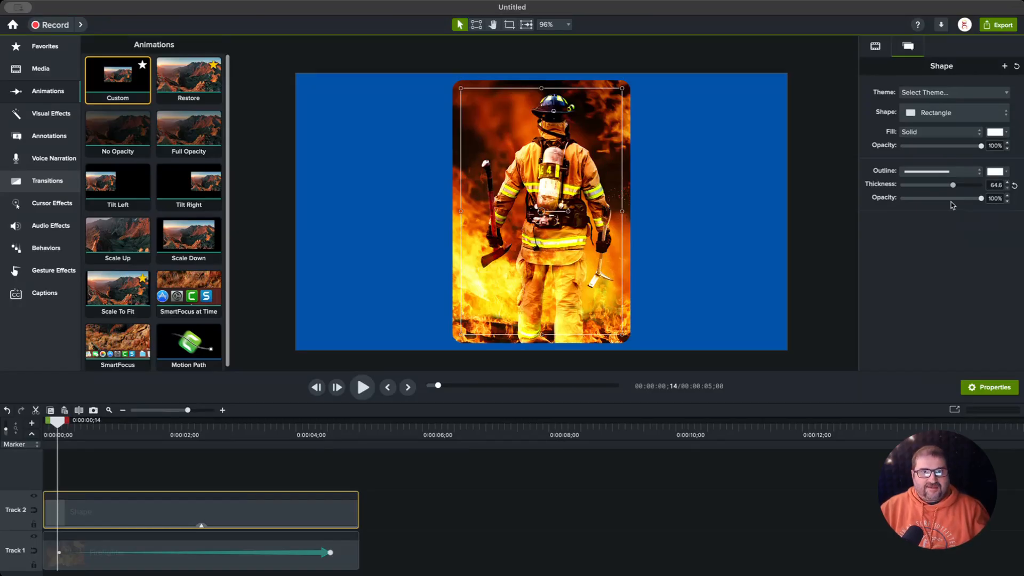
{"action": "left_click_drag", "start_coordinate": [952, 205], "coordinate": [874, 206]}
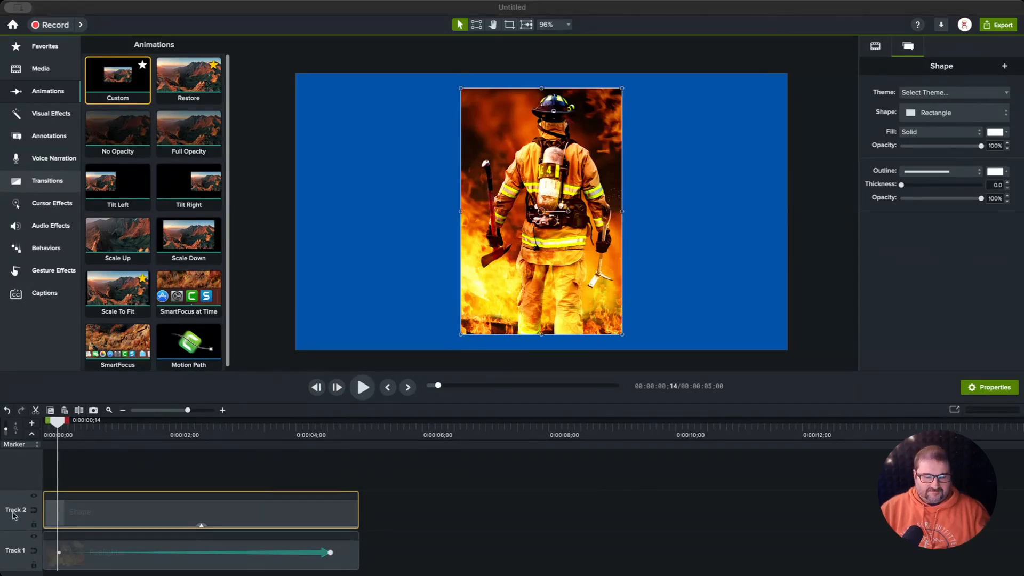
Step: Rename Track 2 as MASK and Track 1 as MAN
{"action": "type", "text": "MASK"}
{"action": "key", "text": "Return"}
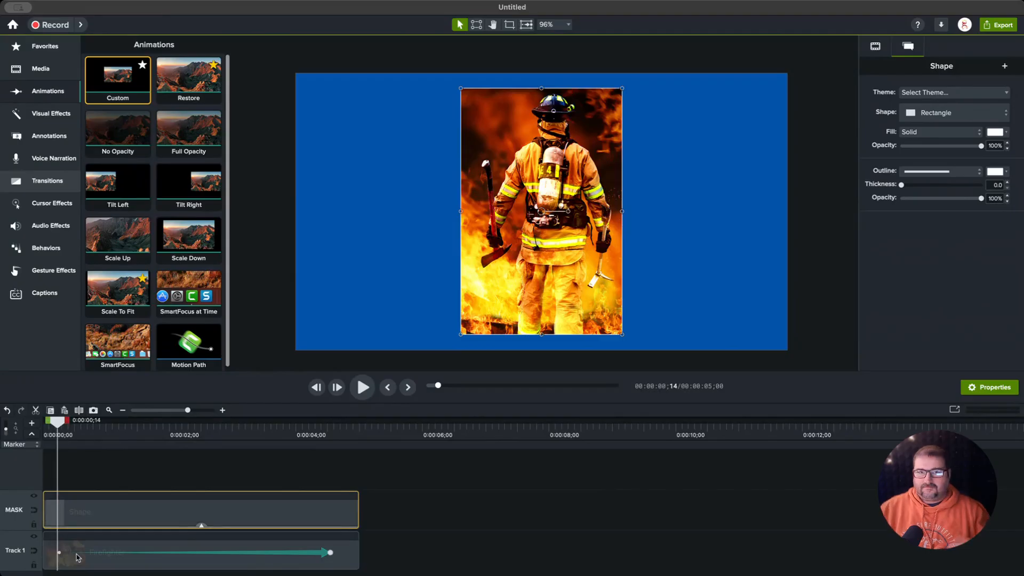
{"action": "double_click", "coordinate": [12, 552]}
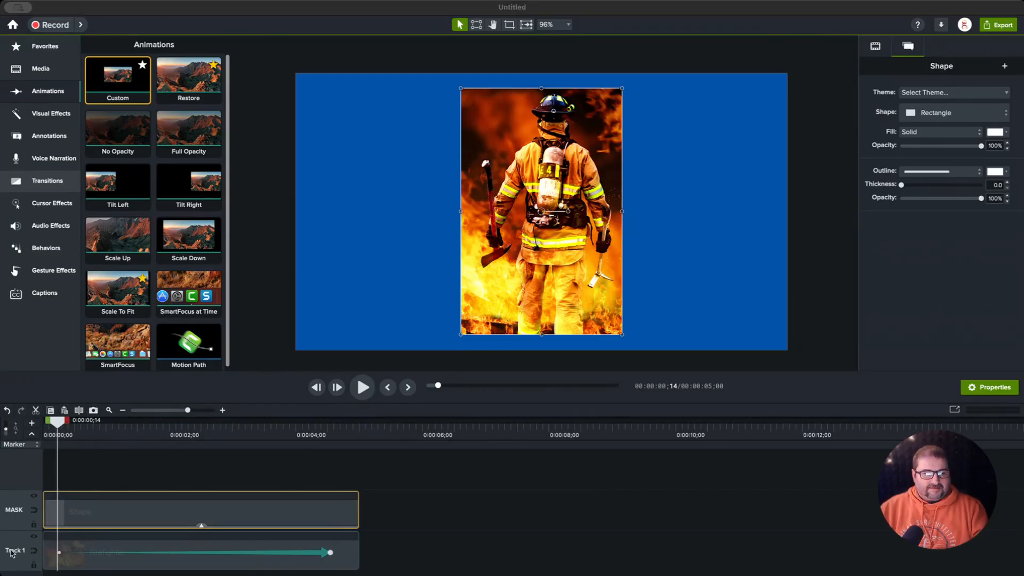
{"action": "type", "text": "MAN"}
{"action": "key", "text": "Return"}
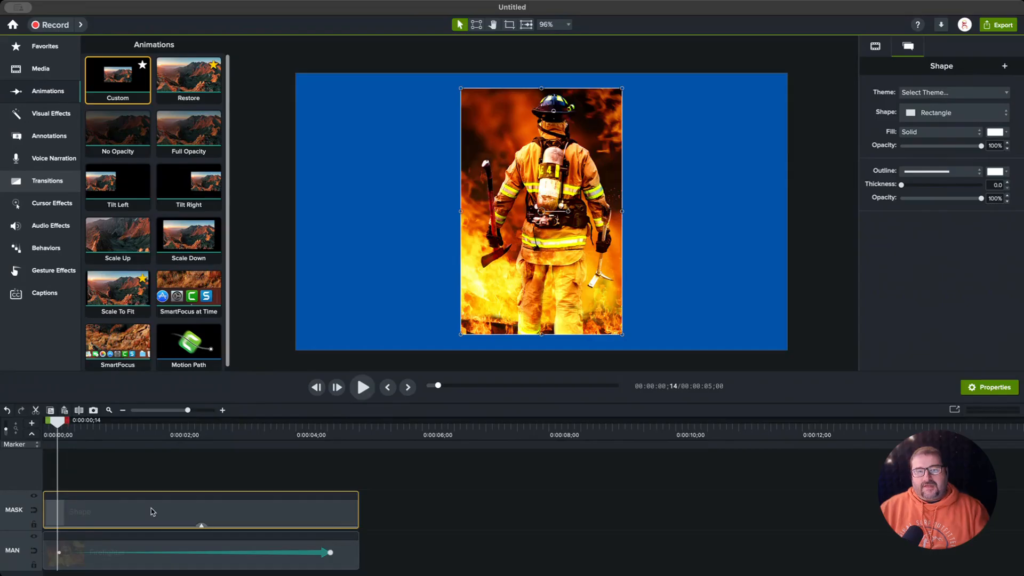
Step: Copy the shape on the MASK track and paste the duplicate onto a new track above it
{"action": "left_click_drag", "start_coordinate": [57, 423], "coordinate": [135, 444]}
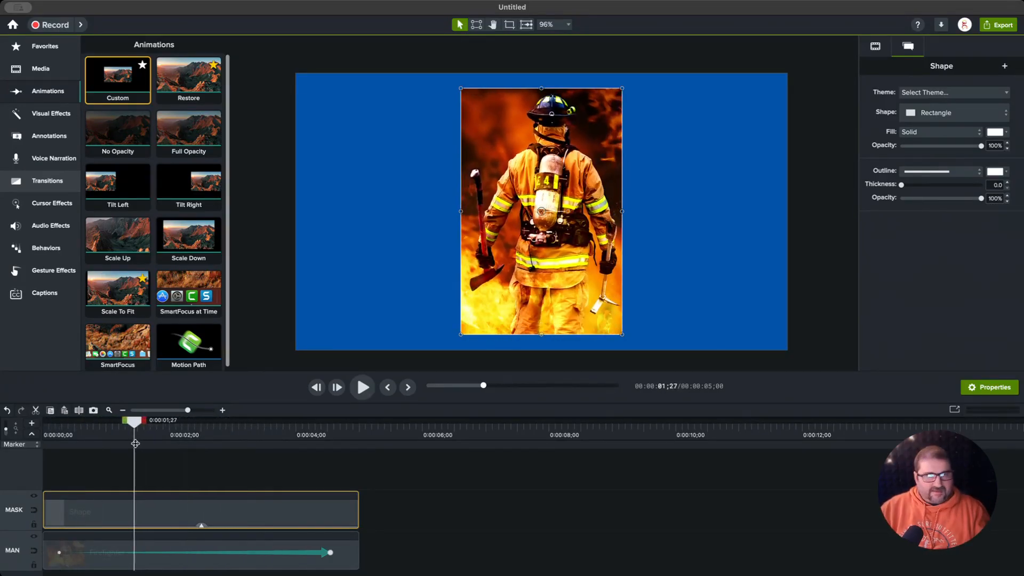
{"action": "left_click_drag", "start_coordinate": [135, 444], "coordinate": [108, 449]}
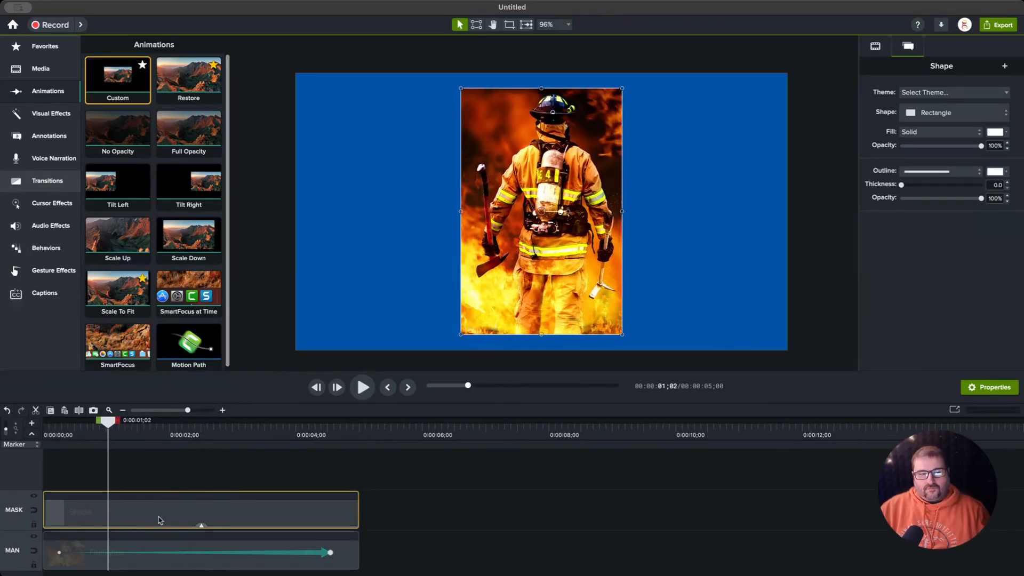
{"action": "right_click", "coordinate": [153, 510]}
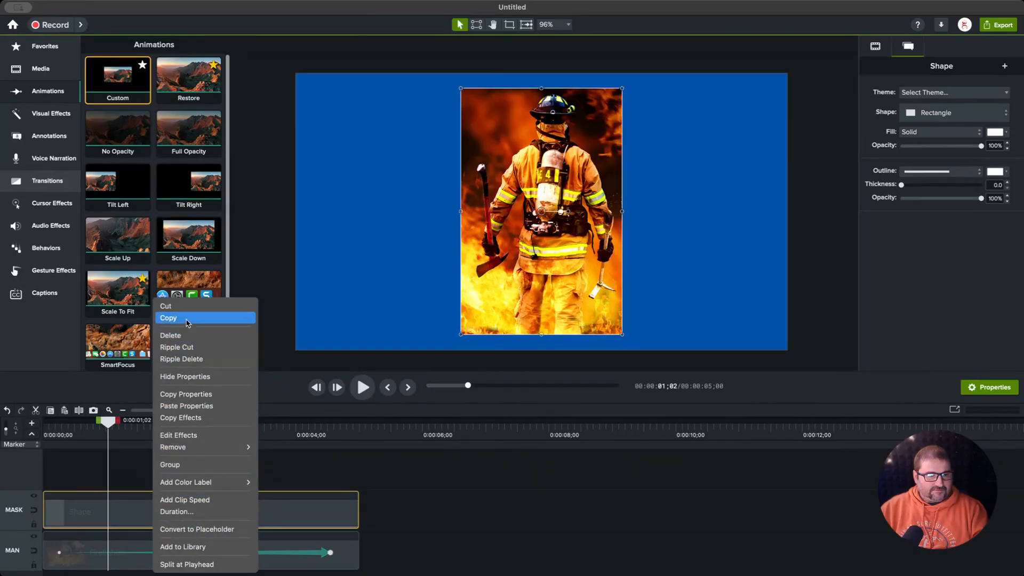
{"action": "left_click", "coordinate": [129, 516]}
{"action": "key", "text": "super+v"}
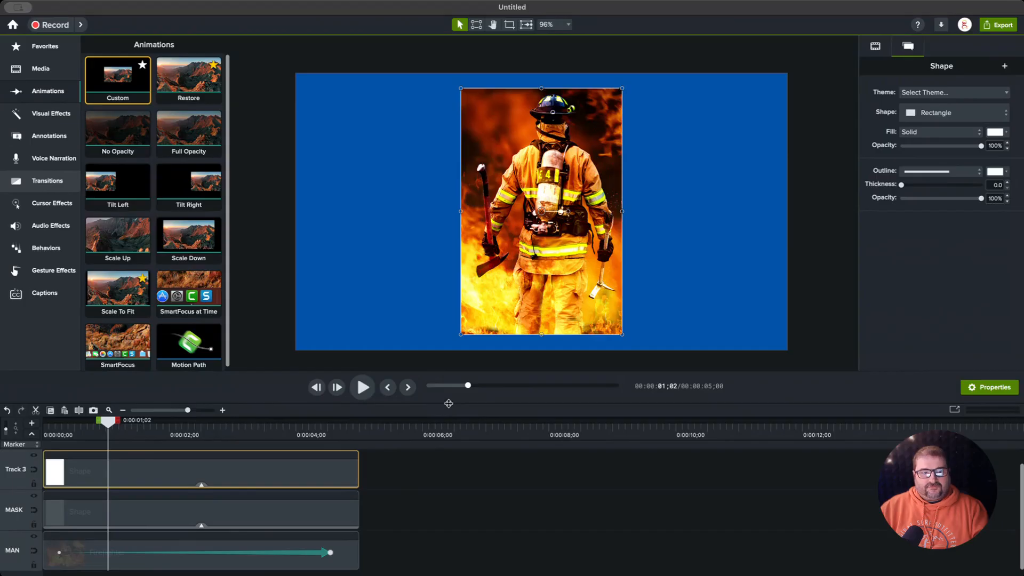
Step: Enlarge the timeline area and rename Track 3 as FRAME
{"action": "left_click_drag", "start_coordinate": [449, 404], "coordinate": [444, 383]}
{"action": "left_click", "coordinate": [186, 410]}
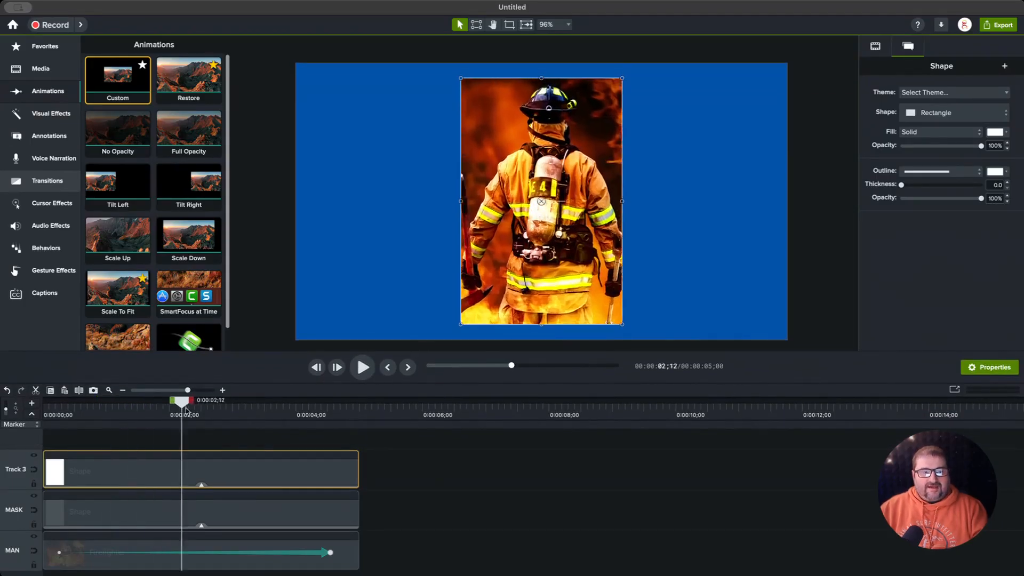
{"action": "left_click_drag", "start_coordinate": [186, 410], "coordinate": [102, 418]}
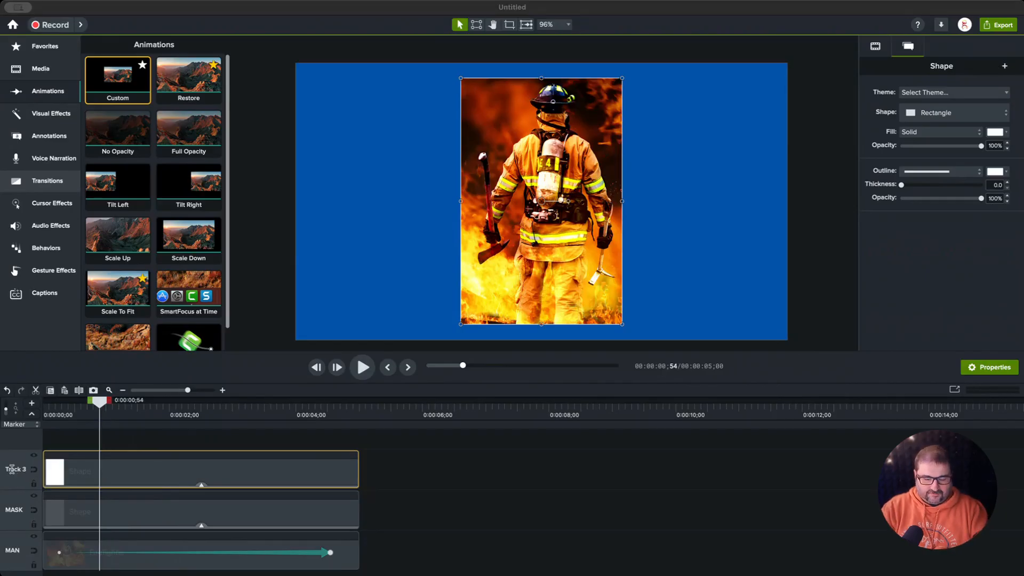
{"action": "key", "text": "Return"}
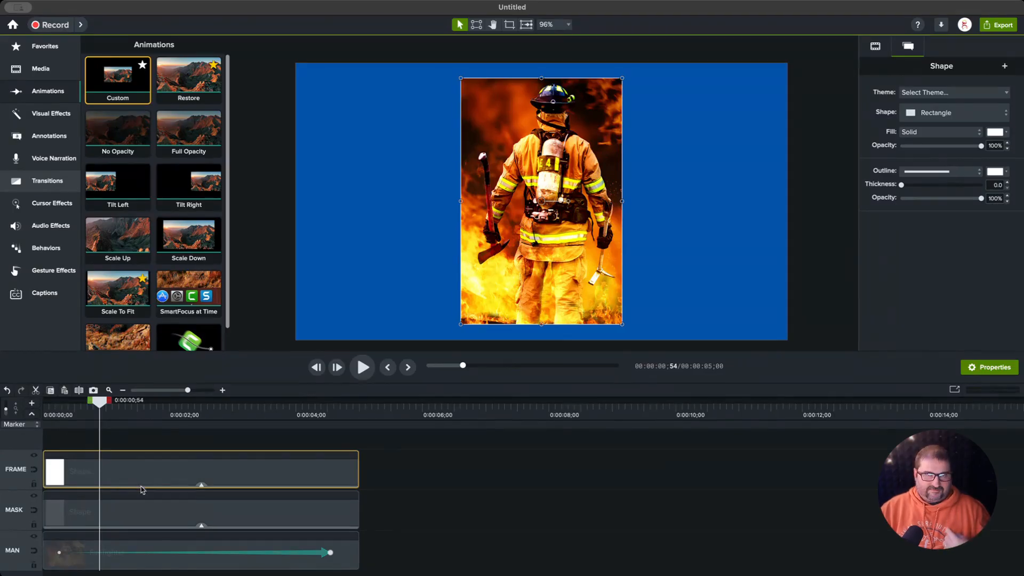
Step: Remove the Media Matte effect from the shape on the FRAME track
{"action": "left_click", "coordinate": [877, 49]}
{"action": "scroll", "coordinate": [895, 166], "scroll_direction": "down", "scroll_amount": 1}
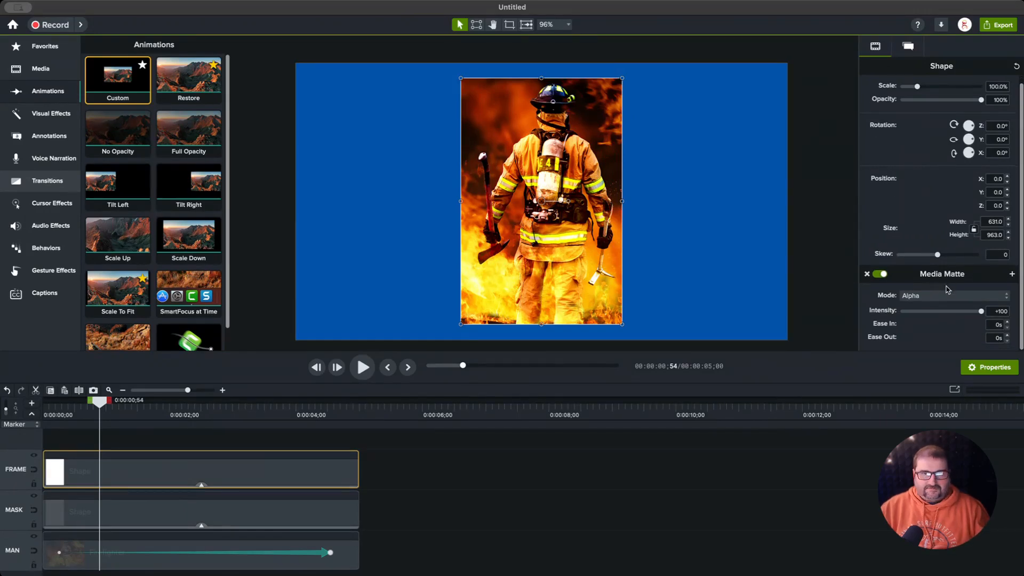
{"action": "left_click", "coordinate": [866, 274]}
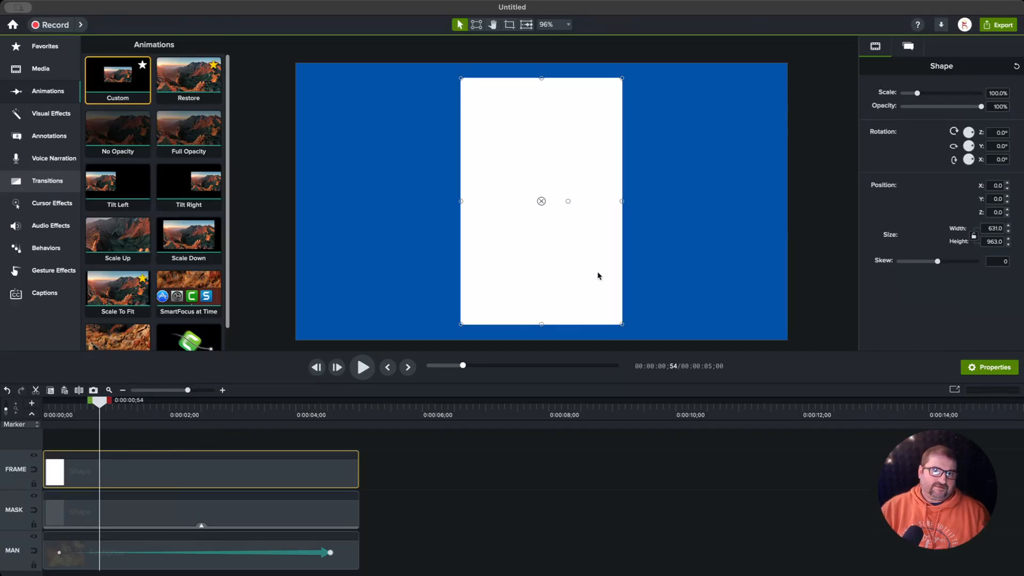
Step: Set the frame shape's fill opacity to 0% and its outline thickness to about 12.8
{"action": "left_click", "coordinate": [915, 47]}
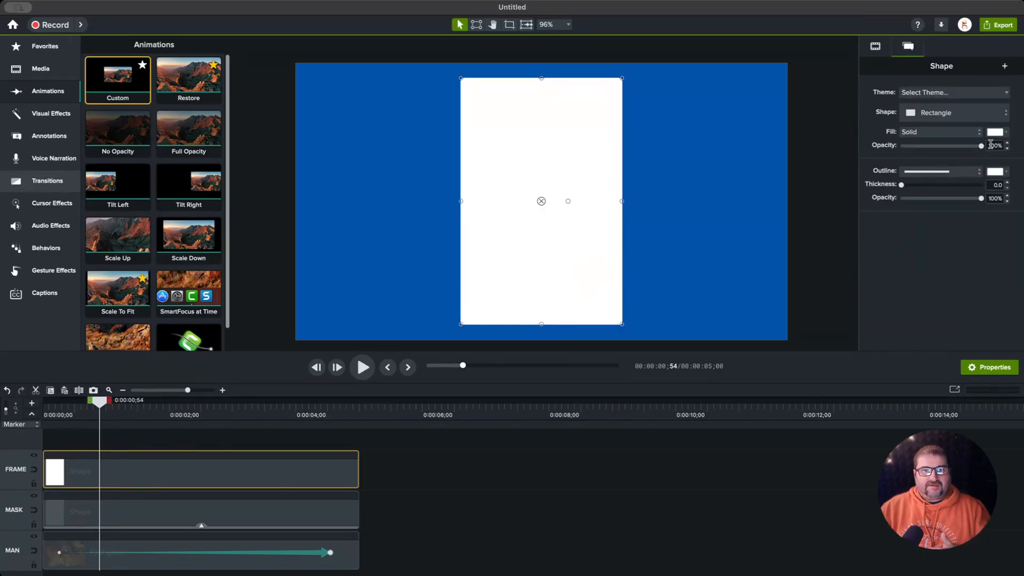
{"action": "left_click", "coordinate": [923, 133]}
{"action": "left_click", "coordinate": [924, 134]}
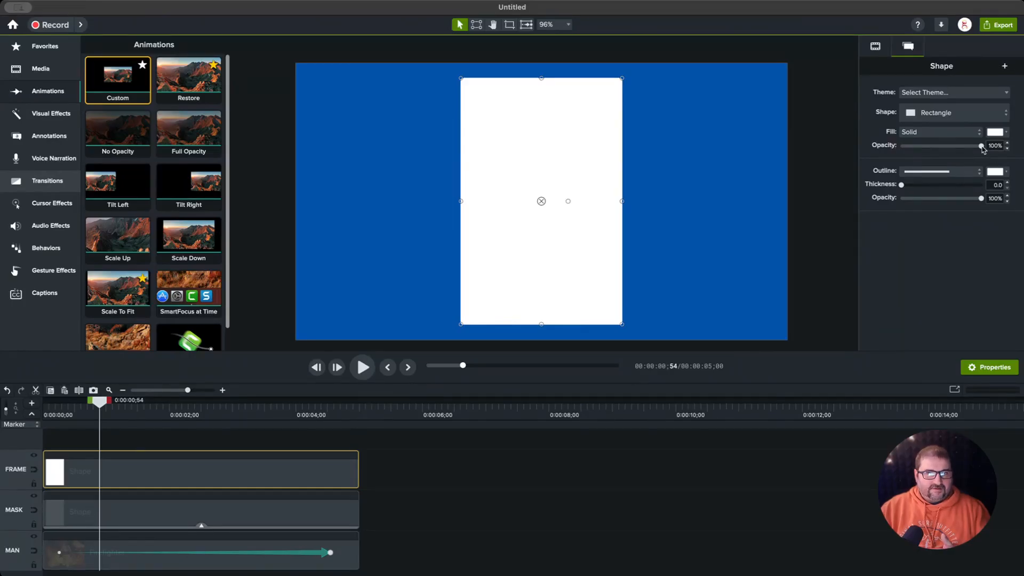
{"action": "left_click_drag", "start_coordinate": [981, 146], "coordinate": [901, 146]}
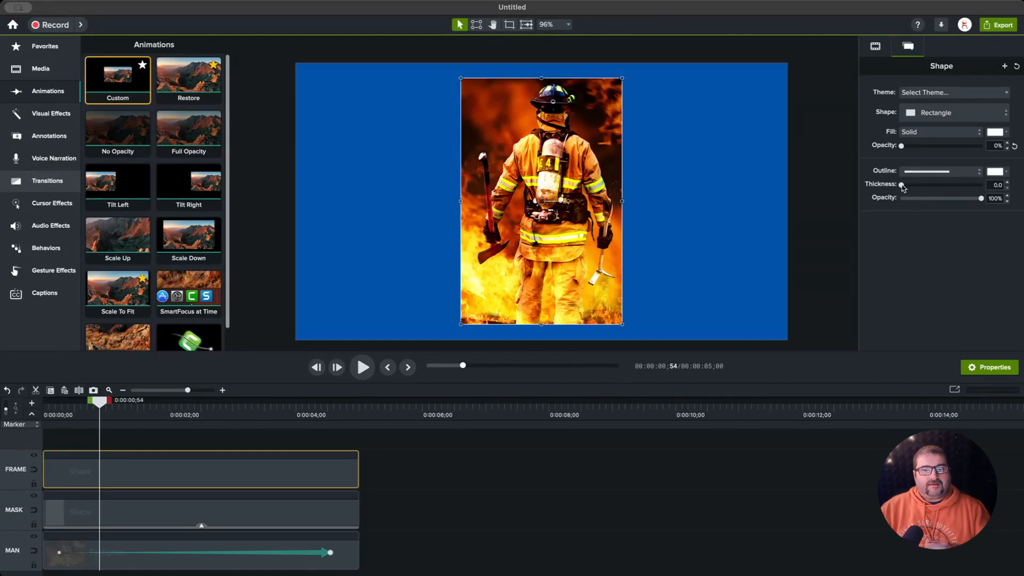
{"action": "left_click_drag", "start_coordinate": [901, 185], "coordinate": [912, 188]}
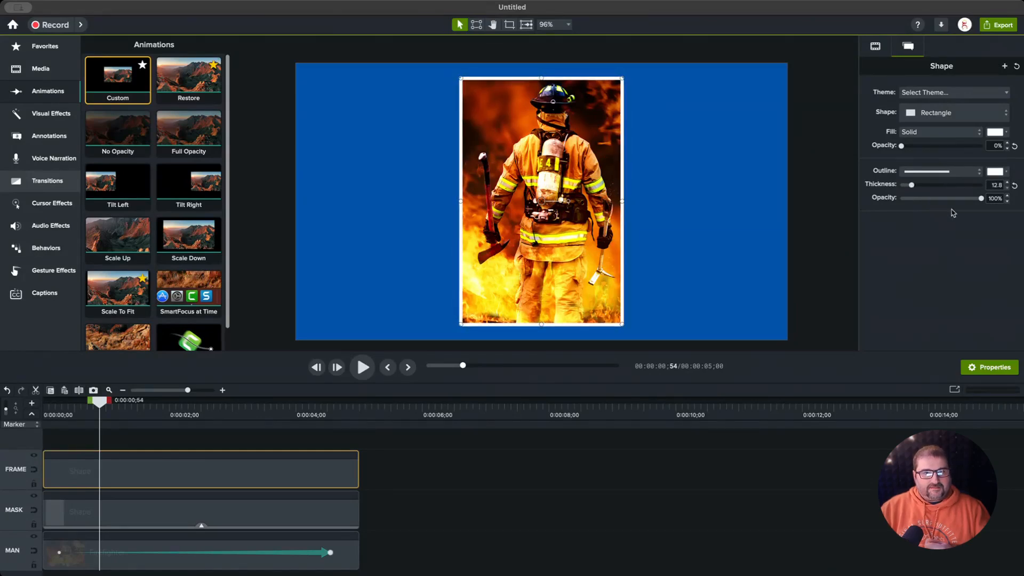
Step: Keep the frame's solid outline style, change the outline color to bright green from My Colors, and deselect the shape
{"action": "left_click", "coordinate": [975, 172]}
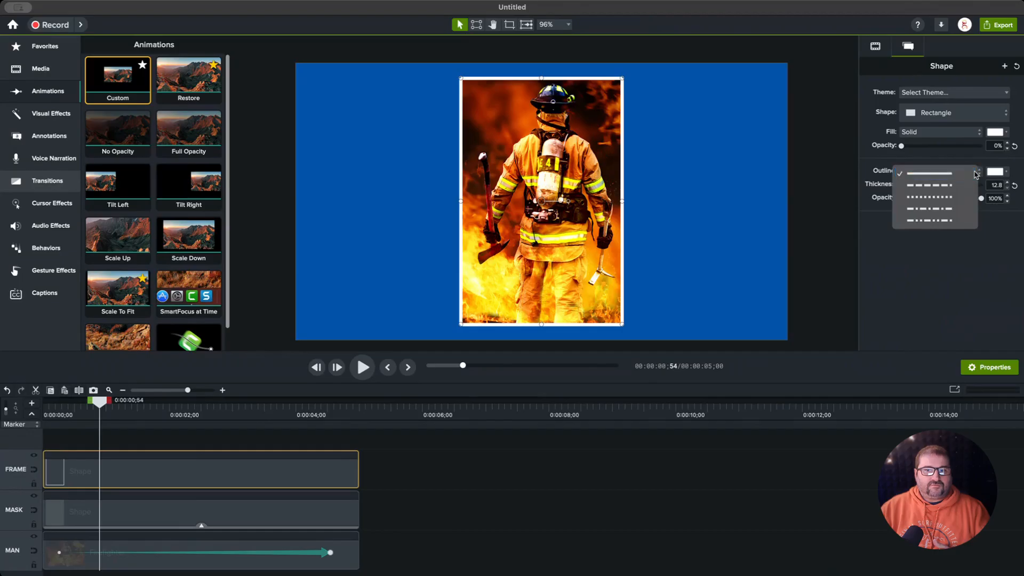
{"action": "left_click", "coordinate": [970, 173]}
{"action": "left_click", "coordinate": [995, 172]}
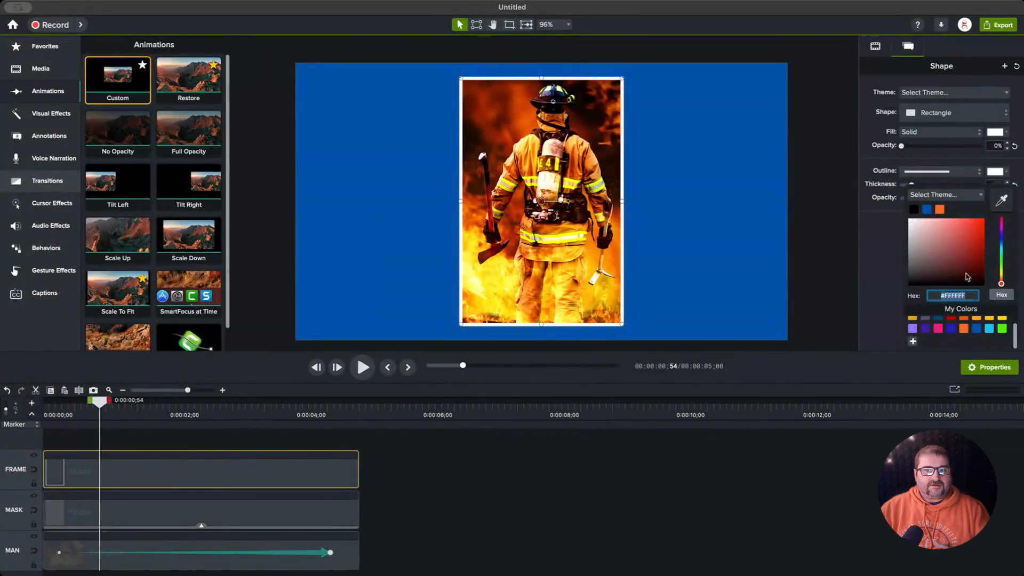
{"action": "left_click", "coordinate": [1001, 330]}
{"action": "left_click", "coordinate": [830, 262]}
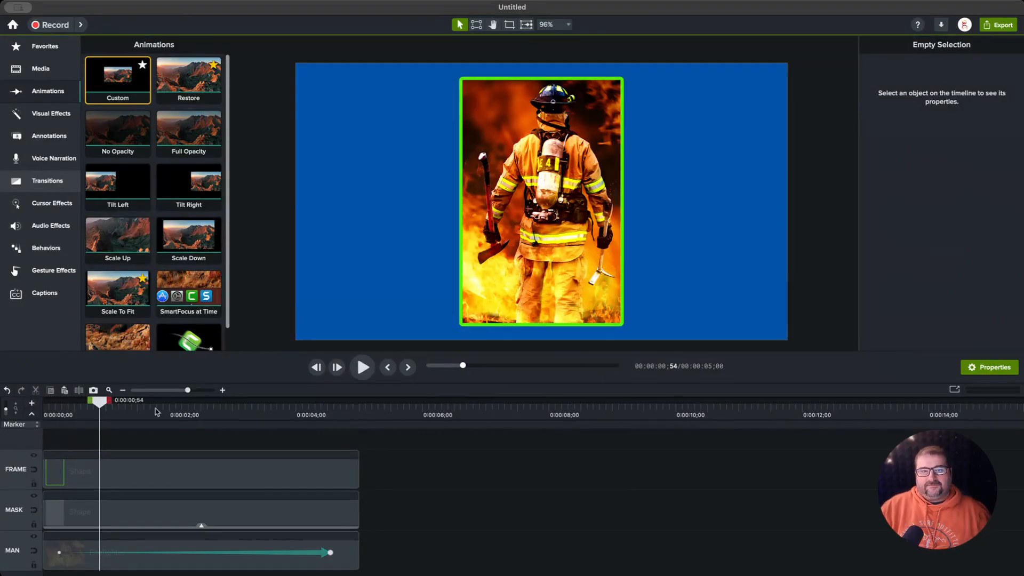
Step: Inspect the mask and frame shapes' settings at about 0:00:02;25, returning the frame's fill opacity to 0%
{"action": "left_click_drag", "start_coordinate": [99, 401], "coordinate": [194, 404]}
{"action": "left_click", "coordinate": [167, 525]}
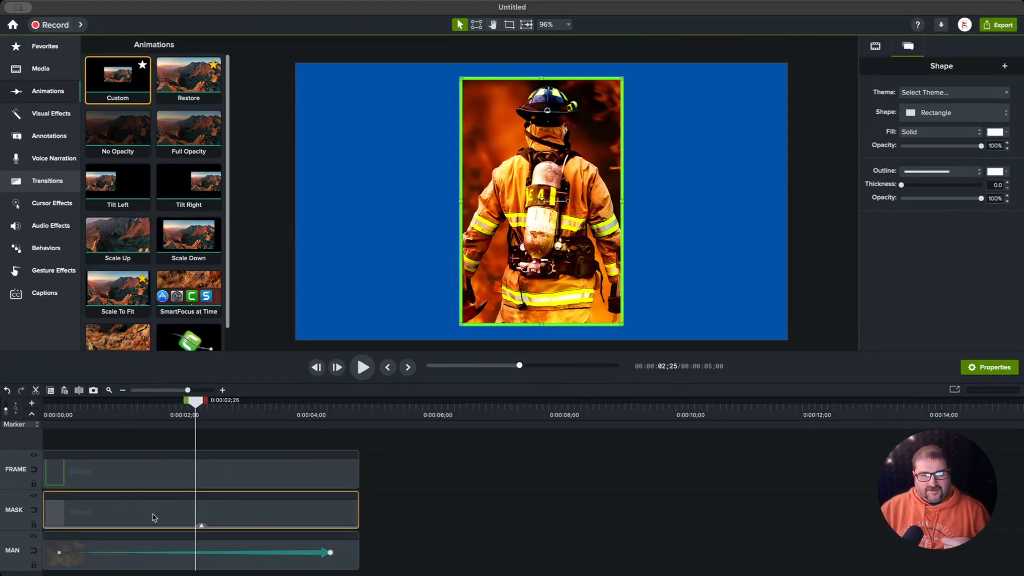
{"action": "left_click", "coordinate": [172, 483]}
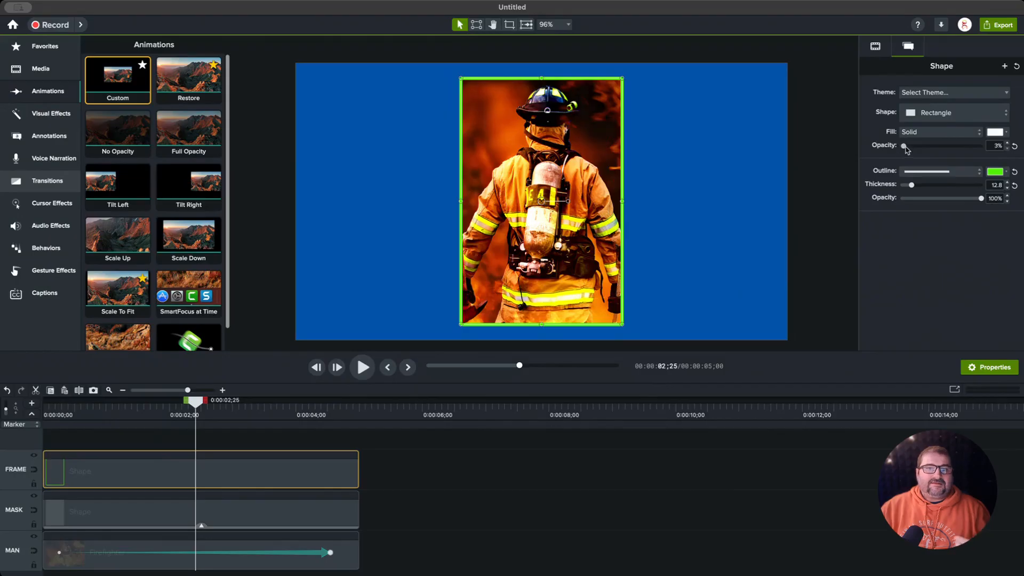
{"action": "mouse_move", "coordinate": [902, 147]}
{"action": "left_mouse_down"}
{"action": "mouse_move", "coordinate": [927, 156]}
{"action": "mouse_move", "coordinate": [884, 153]}
{"action": "left_mouse_up"}
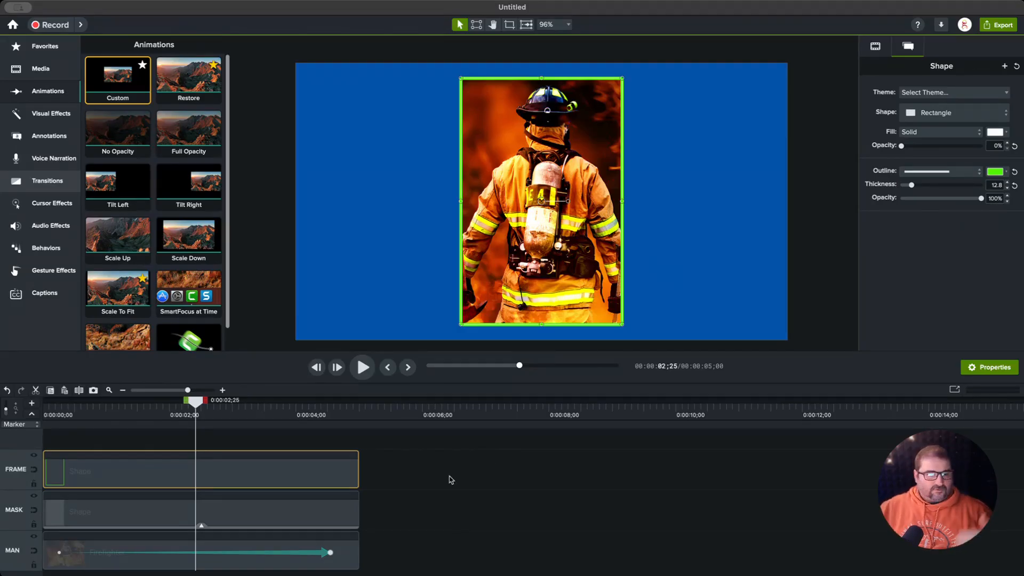
Step: Select the FRAME and MASK shapes together and widen both on their left and right sides to a roughly square format
{"action": "left_click_drag", "start_coordinate": [431, 472], "coordinate": [347, 512]}
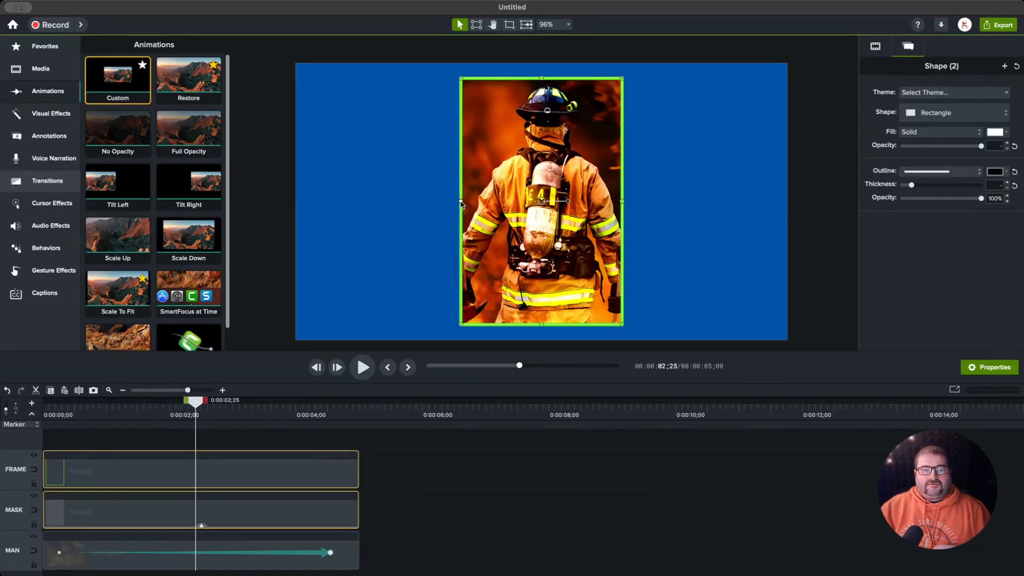
{"action": "left_click_drag", "start_coordinate": [461, 203], "coordinate": [427, 202]}
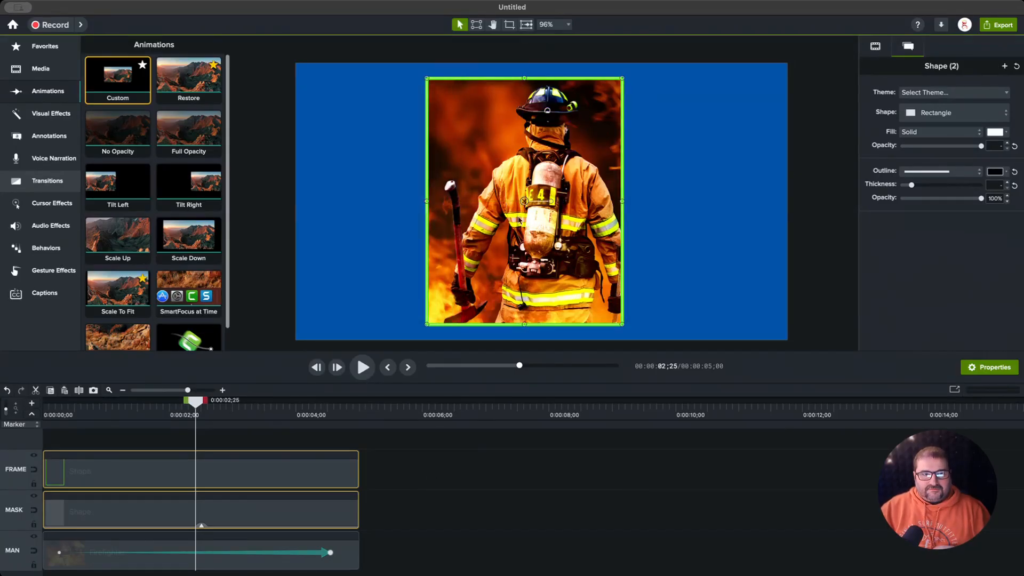
{"action": "left_click_drag", "start_coordinate": [622, 205], "coordinate": [674, 206]}
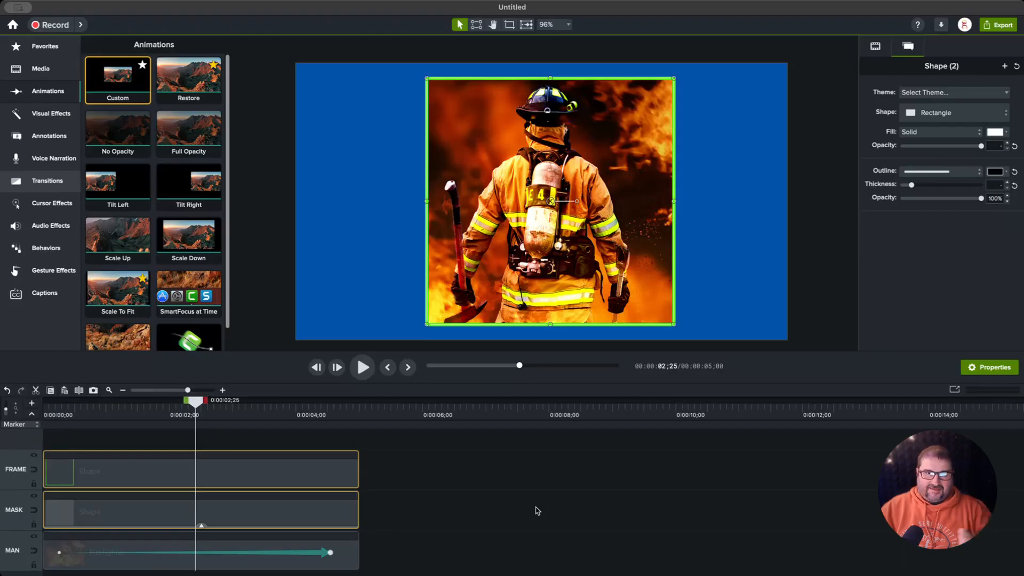
{"action": "left_click", "coordinate": [408, 545]}
{"action": "mouse_move", "coordinate": [195, 405]}
{"action": "left_mouse_down"}
{"action": "mouse_move", "coordinate": [309, 410]}
{"action": "mouse_move", "coordinate": [133, 411]}
{"action": "mouse_move", "coordinate": [267, 414]}
{"action": "mouse_move", "coordinate": [184, 410]}
{"action": "mouse_move", "coordinate": [231, 411]}
{"action": "mouse_move", "coordinate": [218, 425]}
{"action": "mouse_move", "coordinate": [195, 422]}
{"action": "left_mouse_up"}
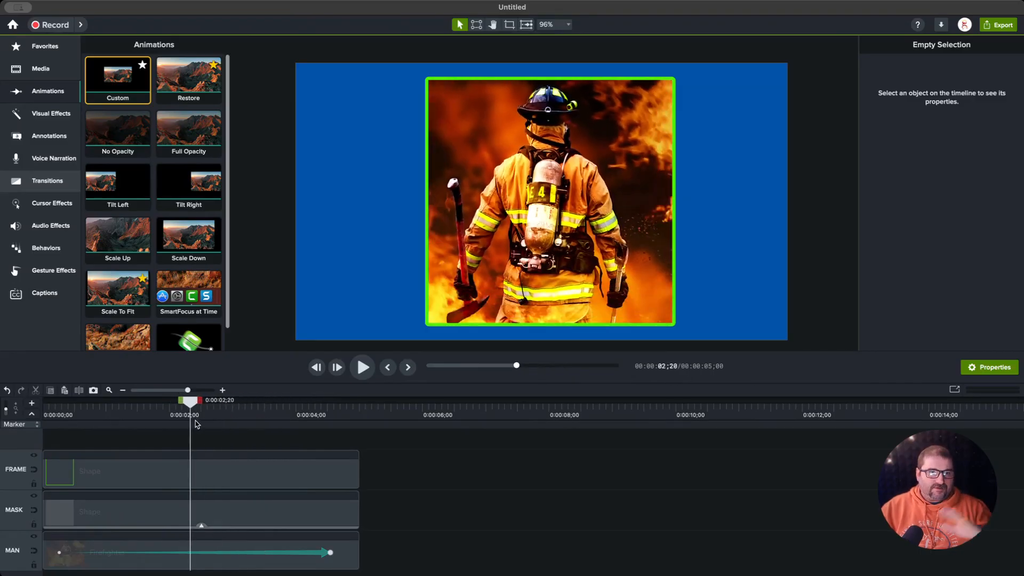
Step: Group the FRAME, MASK and MAN clips and preview the group's animation at about 0:00:03;18
{"action": "left_click_drag", "start_coordinate": [399, 472], "coordinate": [290, 550]}
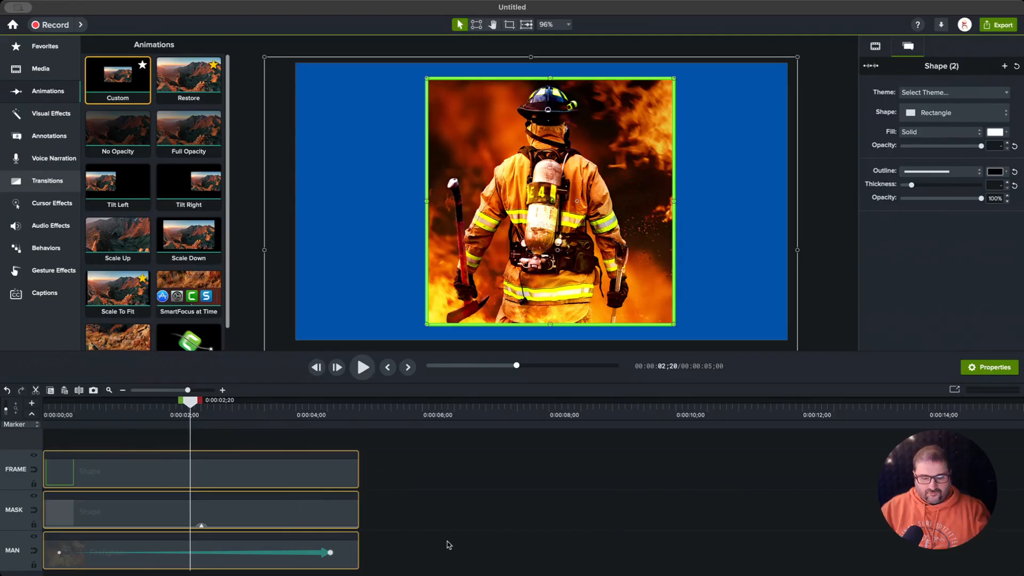
{"action": "key", "text": "super+g"}
{"action": "left_click_drag", "start_coordinate": [195, 405], "coordinate": [256, 431]}
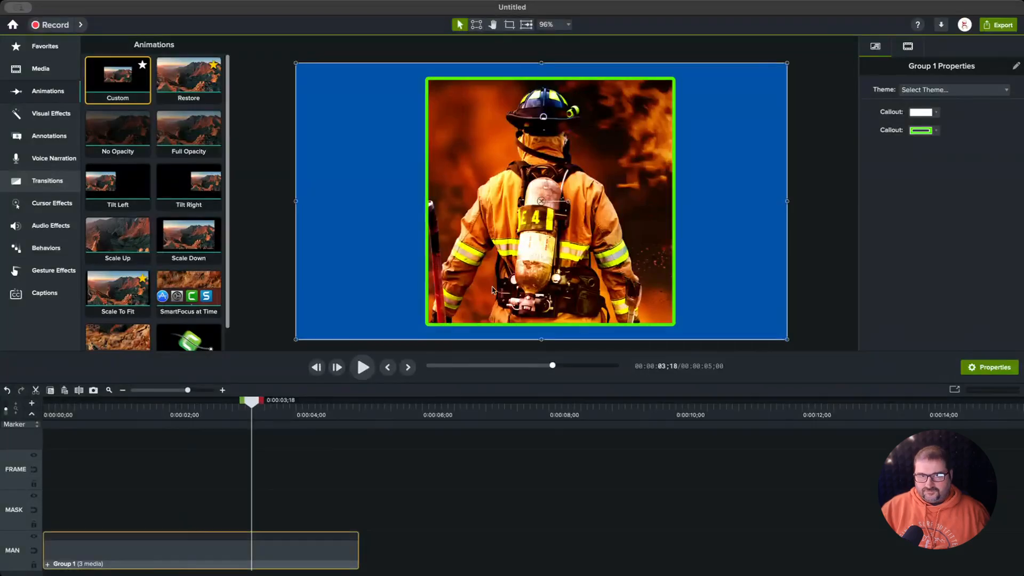
Step: Scale the group to about half size, place it in the lower-left area of the canvas, and preview at about 0:00:01;56
{"action": "left_click_drag", "start_coordinate": [491, 289], "coordinate": [461, 274]}
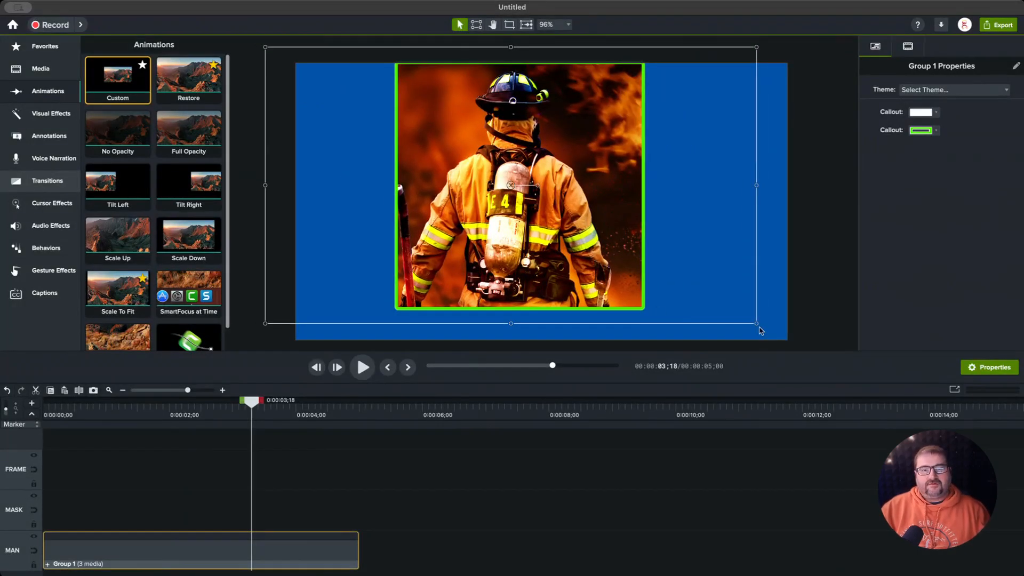
{"action": "left_click_drag", "start_coordinate": [756, 323], "coordinate": [552, 200]}
{"action": "left_click_drag", "start_coordinate": [449, 164], "coordinate": [485, 291]}
{"action": "left_click_drag", "start_coordinate": [583, 177], "coordinate": [542, 201]}
{"action": "left_click_drag", "start_coordinate": [418, 284], "coordinate": [379, 281]}
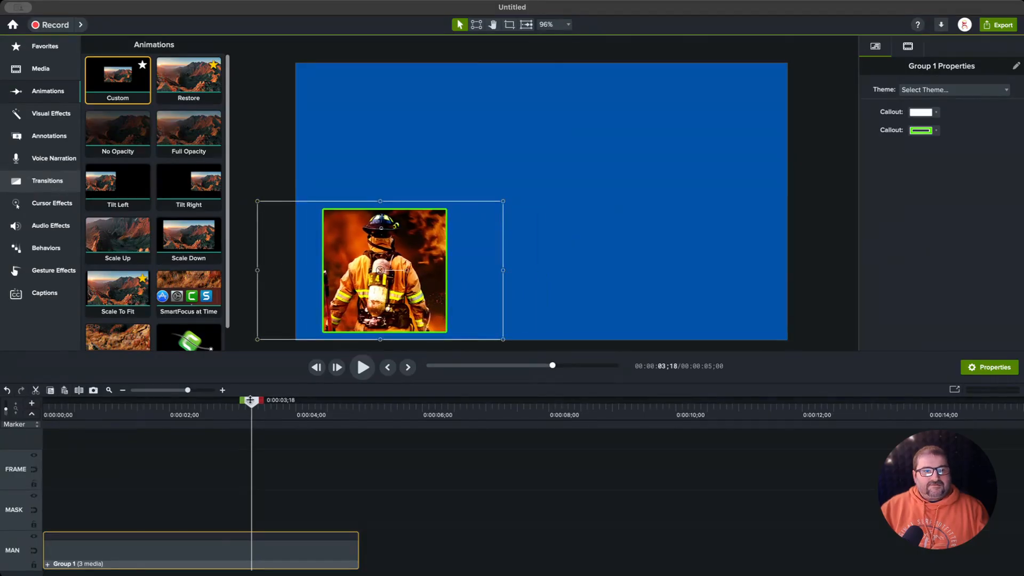
{"action": "left_click_drag", "start_coordinate": [252, 401], "coordinate": [166, 418]}
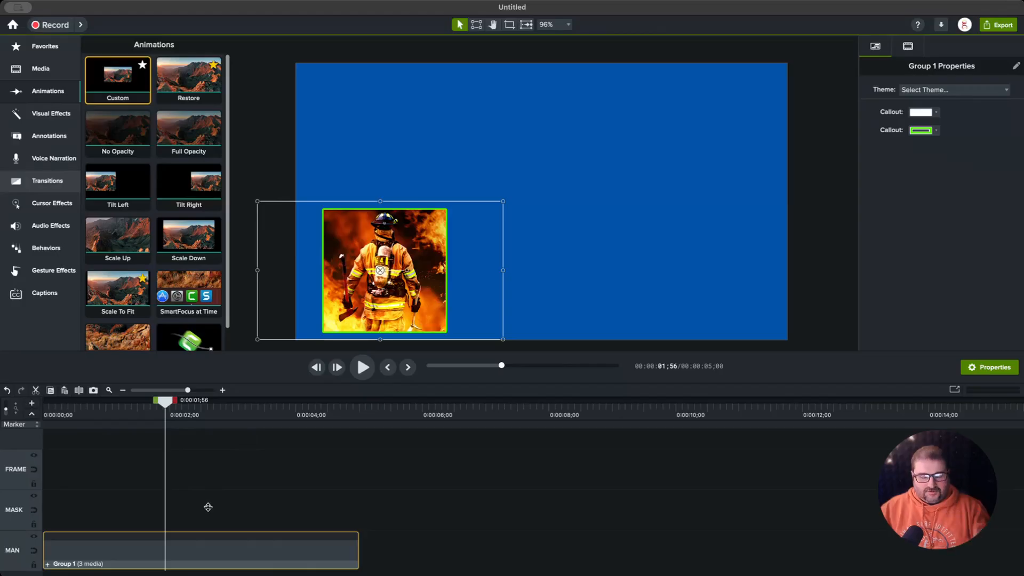
Step: Ungroup the scaled group, then select the three clips and group them again
{"action": "key", "text": "super+u"}
{"action": "left_click", "coordinate": [480, 486]}
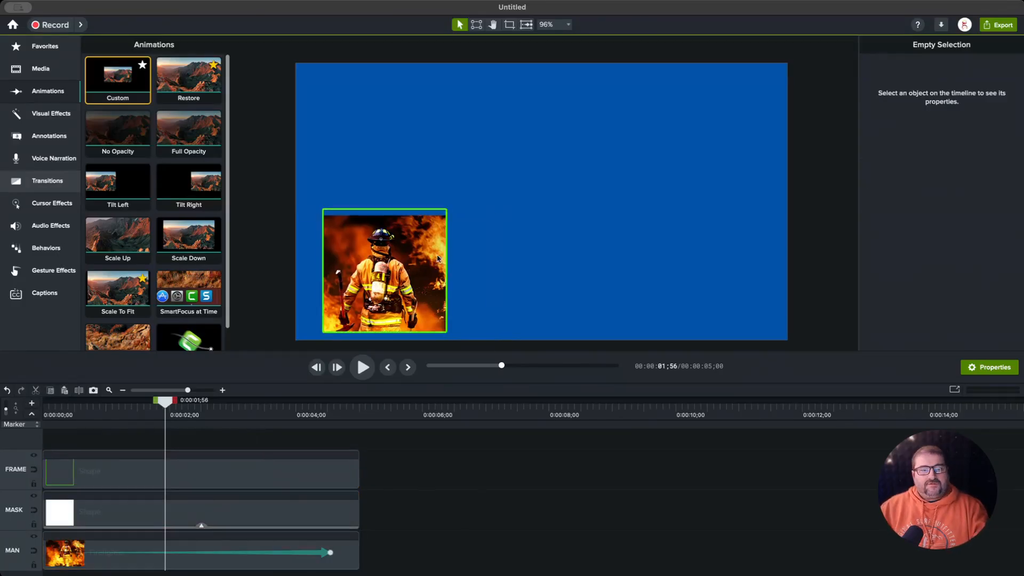
{"action": "key", "text": "super+a"}
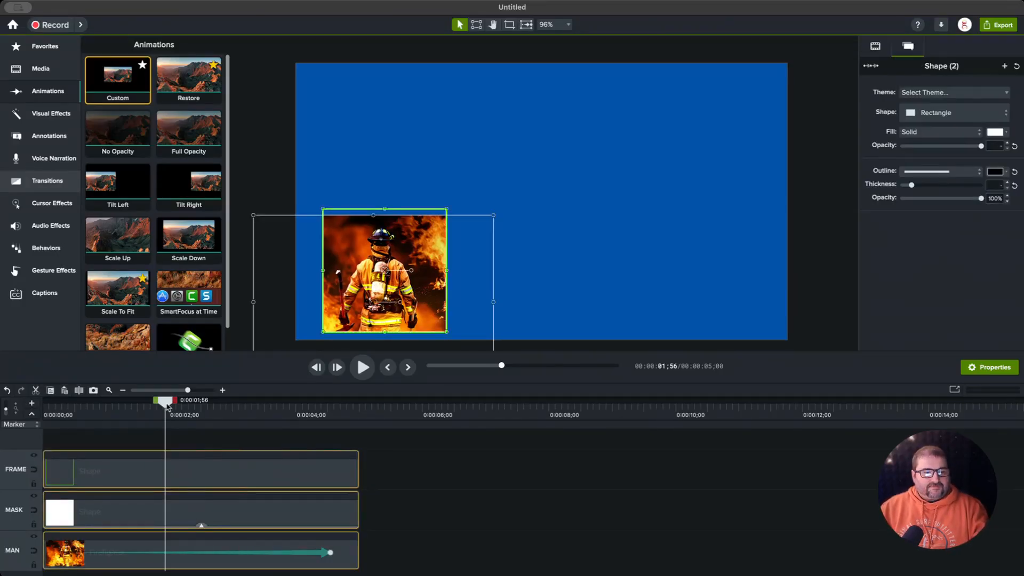
{"action": "key", "text": "super+g"}
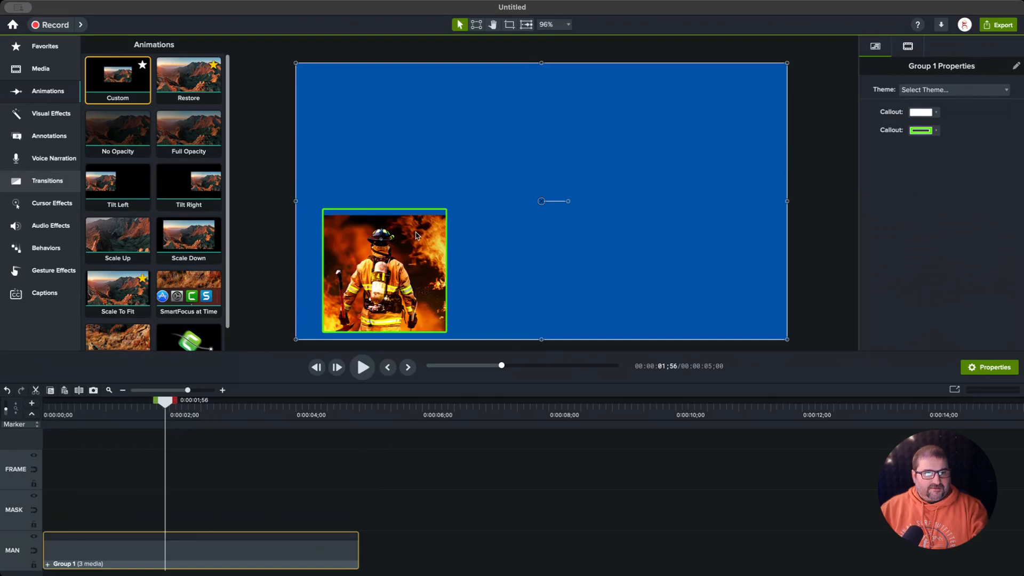
Step: Open the group to inspect its three tracks, then close the group view
{"action": "double_click", "coordinate": [433, 223]}
{"action": "key", "text": "super+a"}
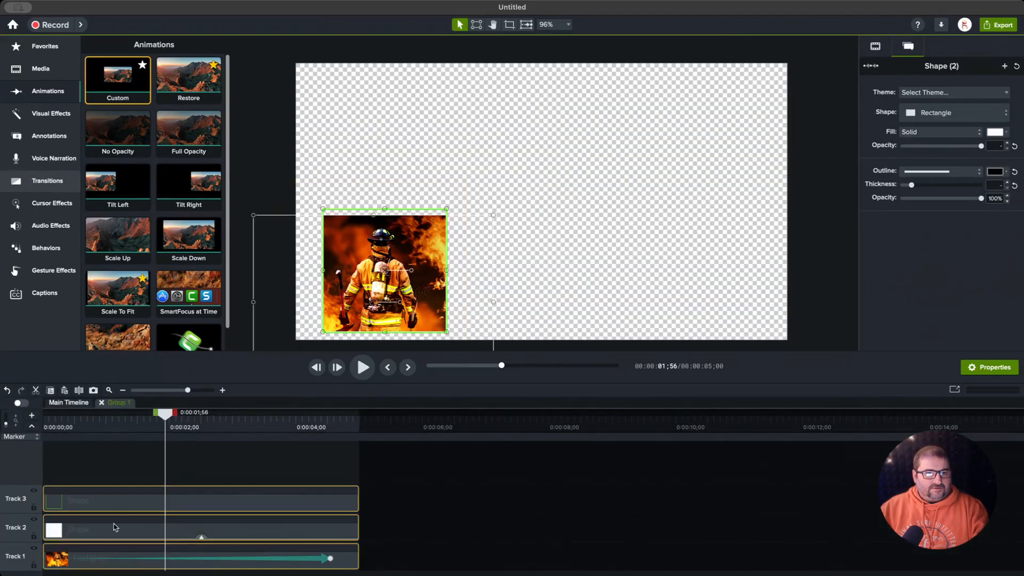
{"action": "left_click", "coordinate": [101, 402]}
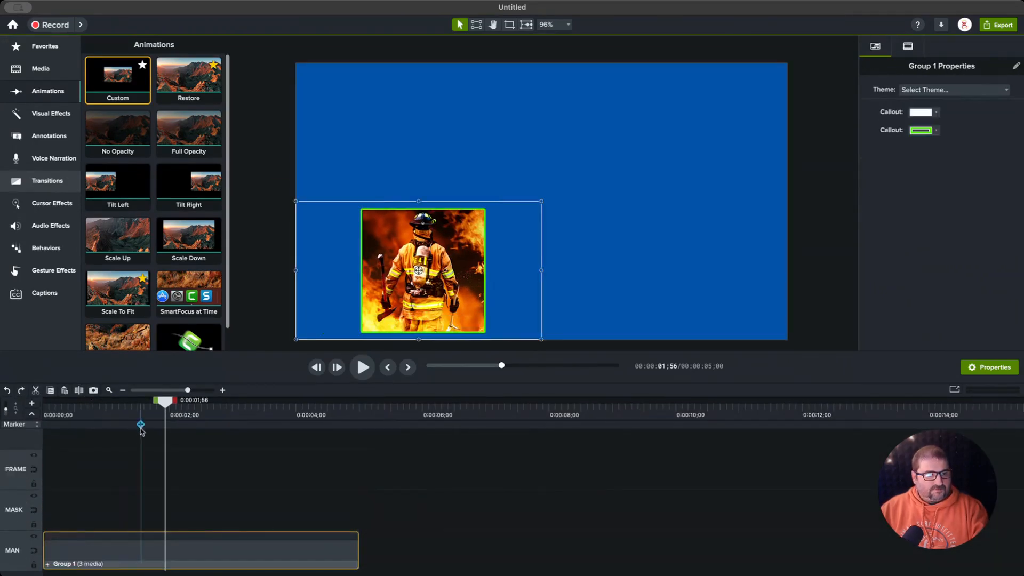
Step: Undo the group's repositioning and scaling, ungroup the three clips, and clear the selection
{"action": "key", "text": "super+z"}
{"action": "key", "text": "super+z"}
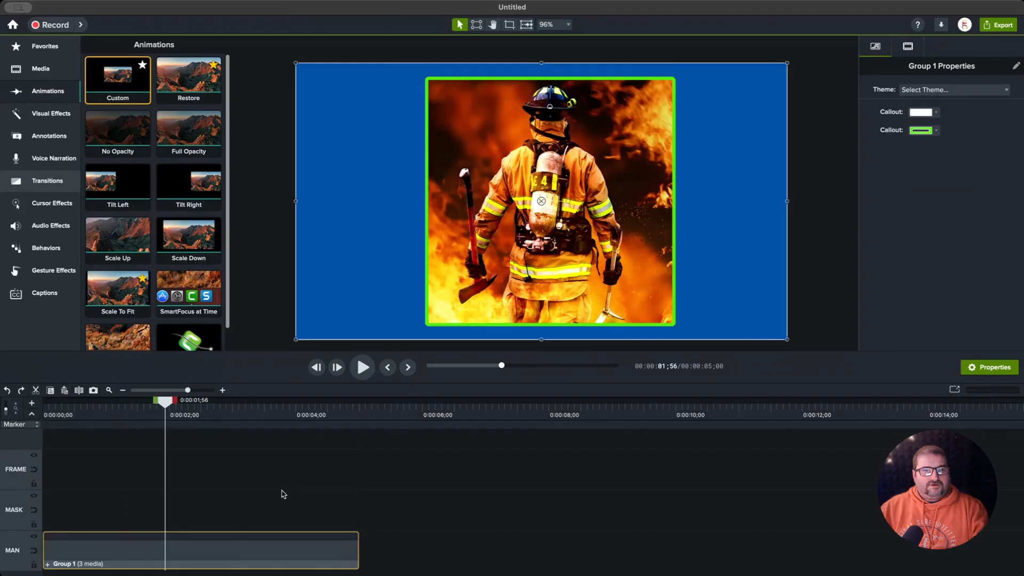
{"action": "key", "text": "super+u"}
{"action": "left_click", "coordinate": [411, 536]}
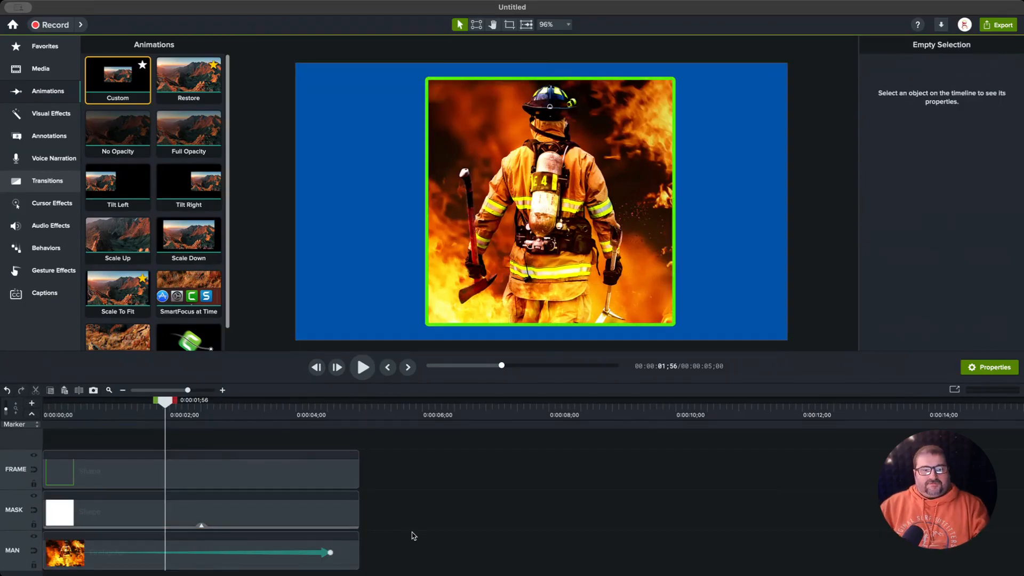
Step: Inspect the MASK, FRAME and MAN clips' settings individually, with the playhead at about 0:00:04;40
{"action": "left_click", "coordinate": [218, 517]}
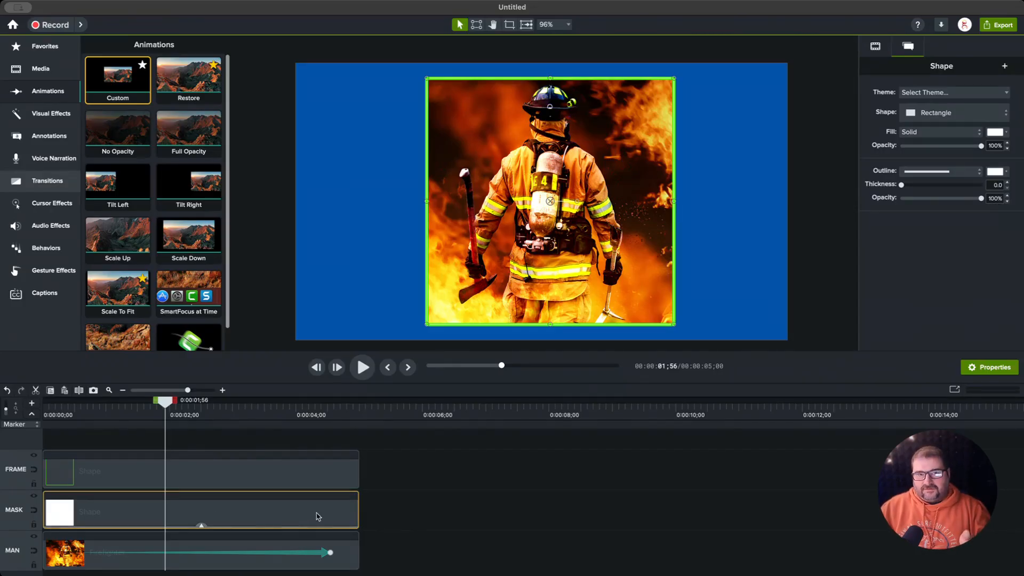
{"action": "left_click_drag", "start_coordinate": [164, 404], "coordinate": [344, 526]}
{"action": "left_click", "coordinate": [303, 480]}
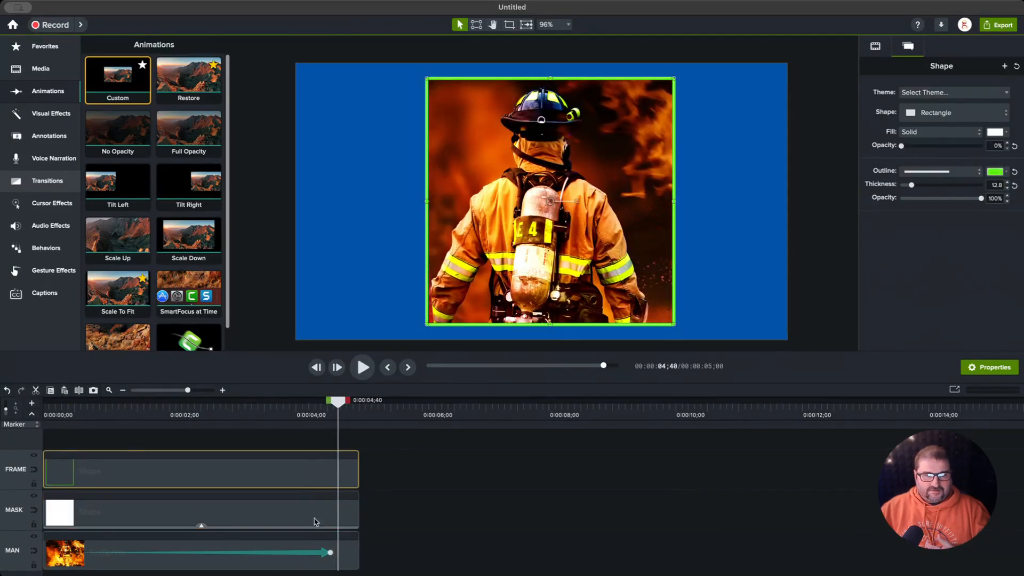
{"action": "left_click", "coordinate": [351, 568]}
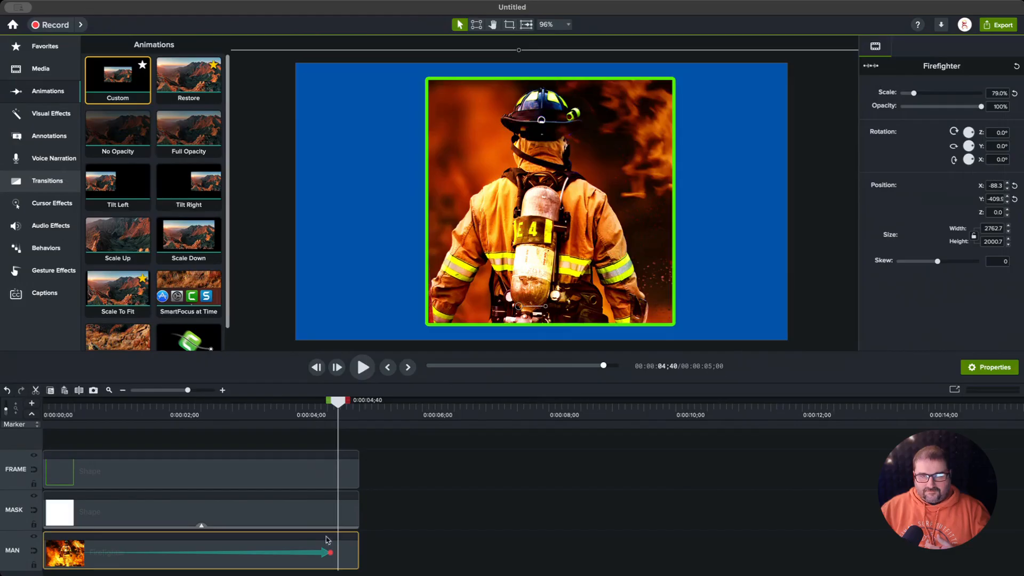
{"action": "left_click", "coordinate": [313, 524]}
{"action": "left_click", "coordinate": [309, 483]}
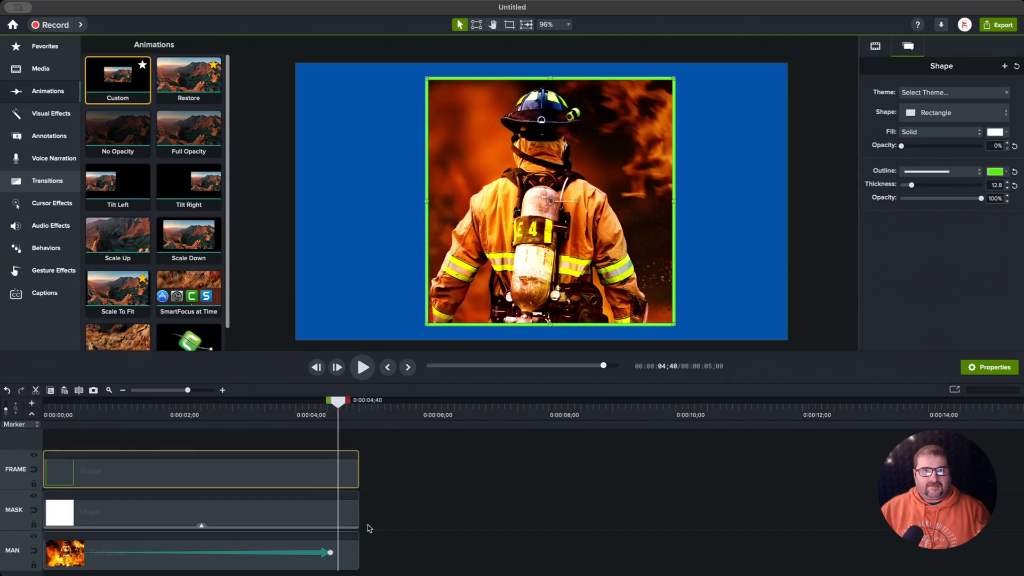
Step: Shorten the MASK clip to about 3 seconds and preview the canvas at about 0:00:03;49
{"action": "left_click", "coordinate": [286, 510]}
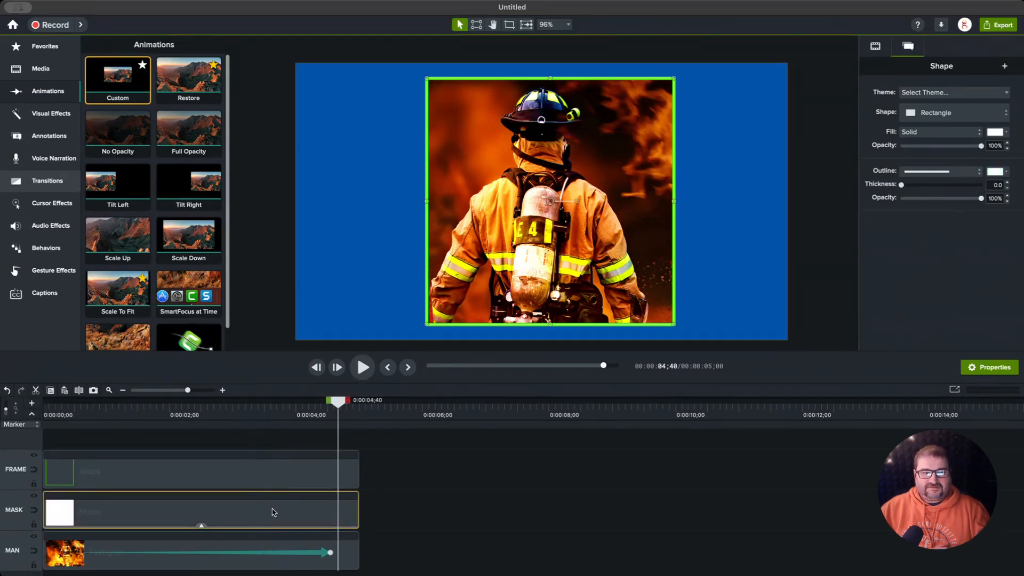
{"action": "left_click_drag", "start_coordinate": [357, 511], "coordinate": [227, 511]}
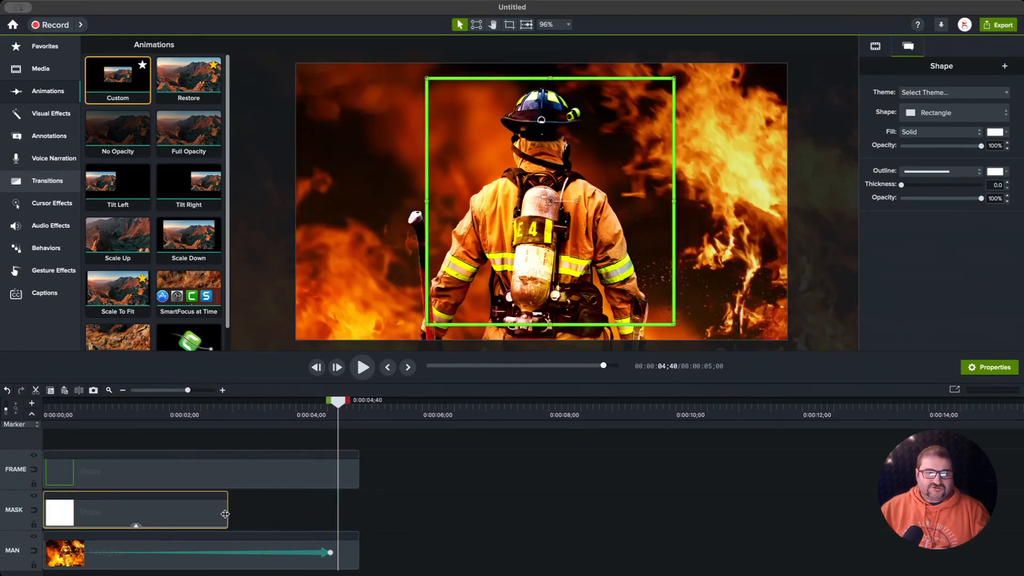
{"action": "left_click_drag", "start_coordinate": [340, 408], "coordinate": [286, 429]}
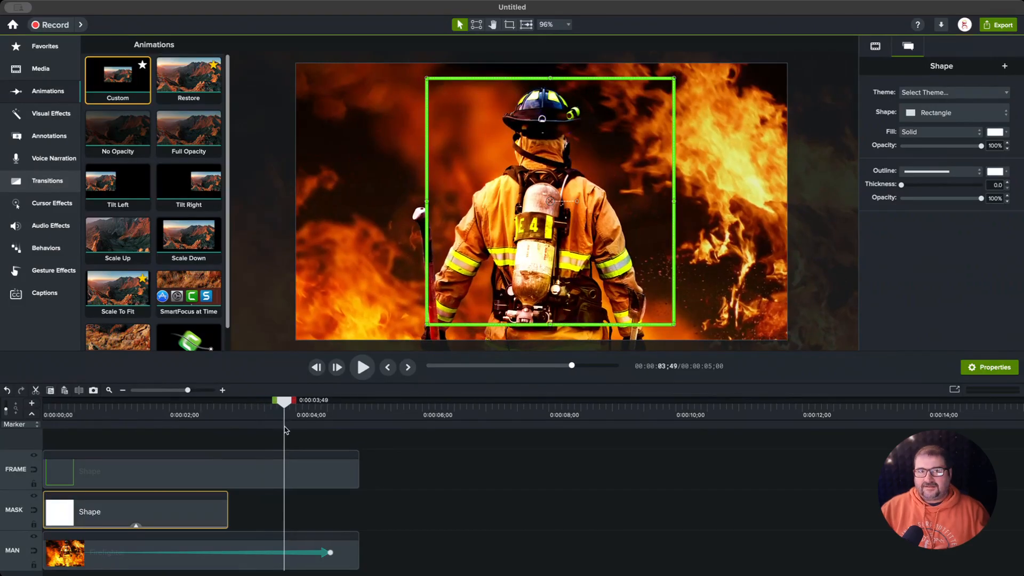
Step: Shorten the FRAME clip to about 3.6 seconds and preview the canvas between about 0:00:04;35 and 0:00:03;33
{"action": "left_click", "coordinate": [246, 482]}
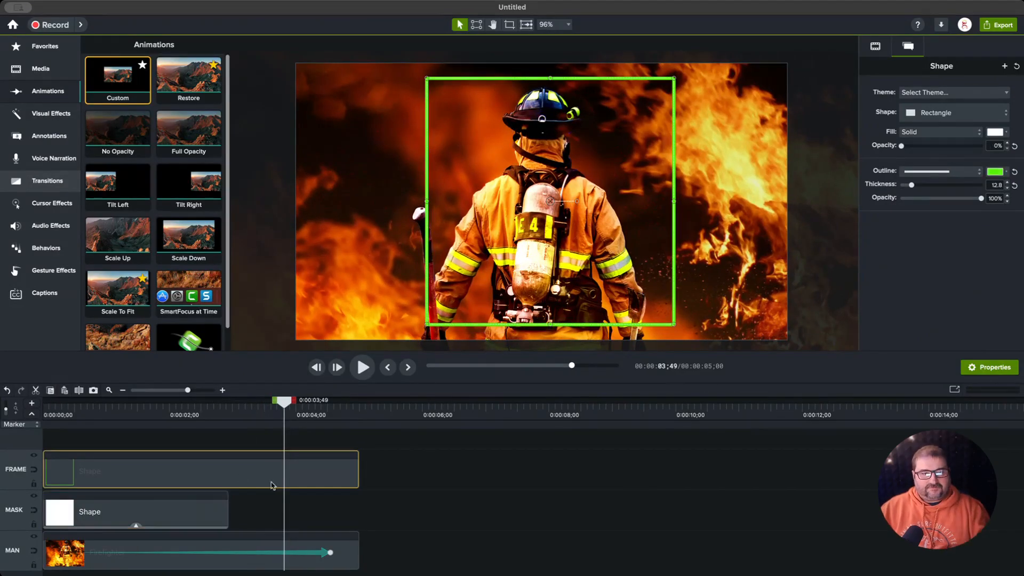
{"action": "left_click_drag", "start_coordinate": [358, 479], "coordinate": [273, 478]}
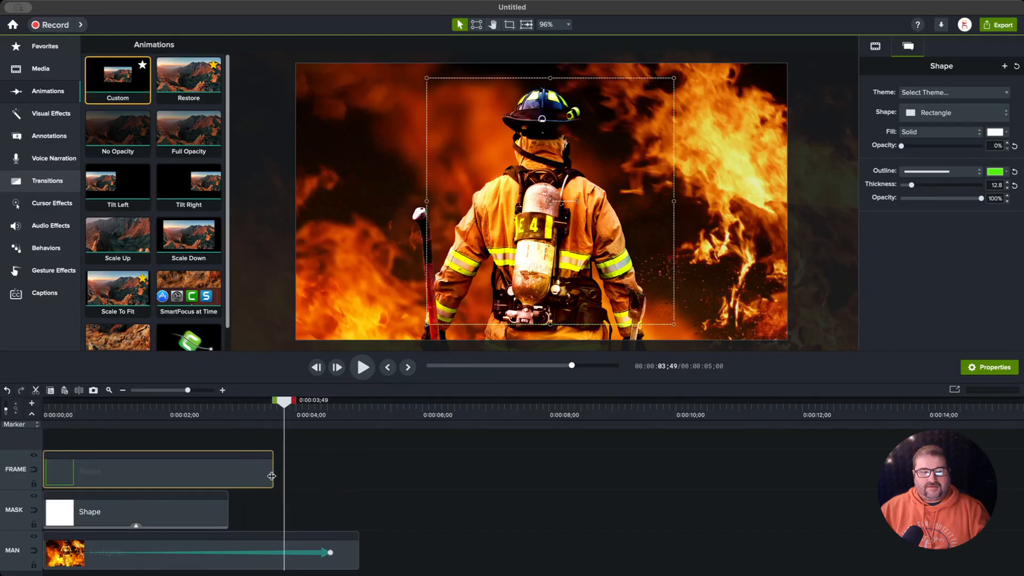
{"action": "left_click_drag", "start_coordinate": [284, 400], "coordinate": [335, 434]}
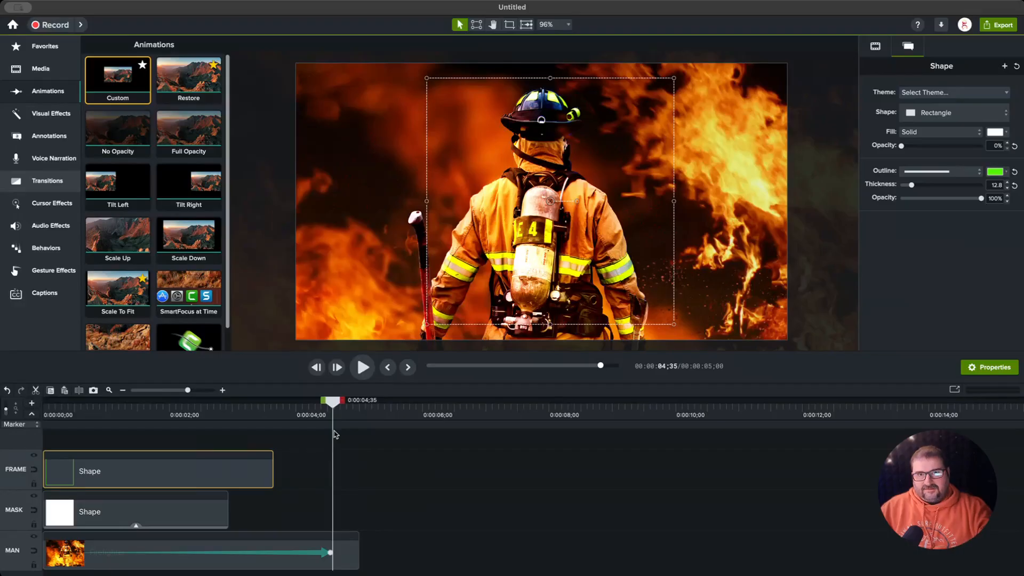
{"action": "left_click_drag", "start_coordinate": [335, 434], "coordinate": [269, 457]}
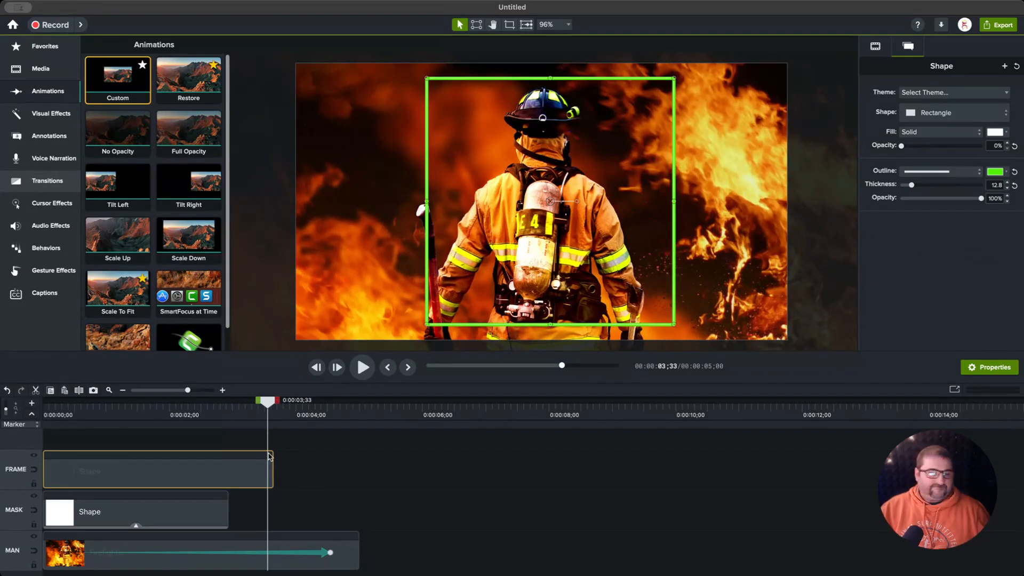
Step: Extend the MASK clip to the end of the MAN clip and delete the stray marker from the FRAME clip
{"action": "left_click_drag", "start_coordinate": [227, 511], "coordinate": [358, 511]}
{"action": "left_click", "coordinate": [237, 457]}
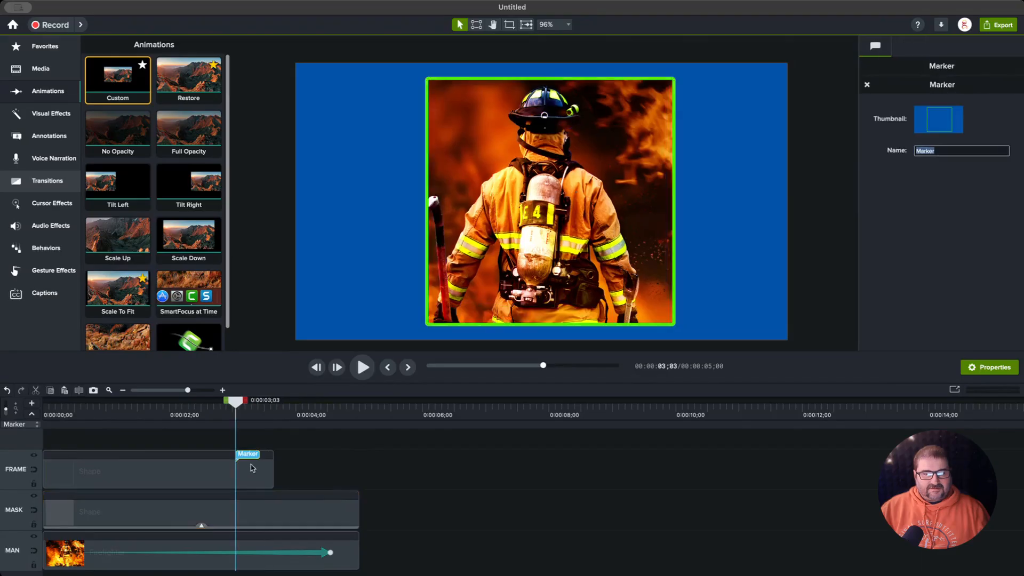
{"action": "left_click", "coordinate": [247, 458]}
{"action": "key", "text": "Delete"}
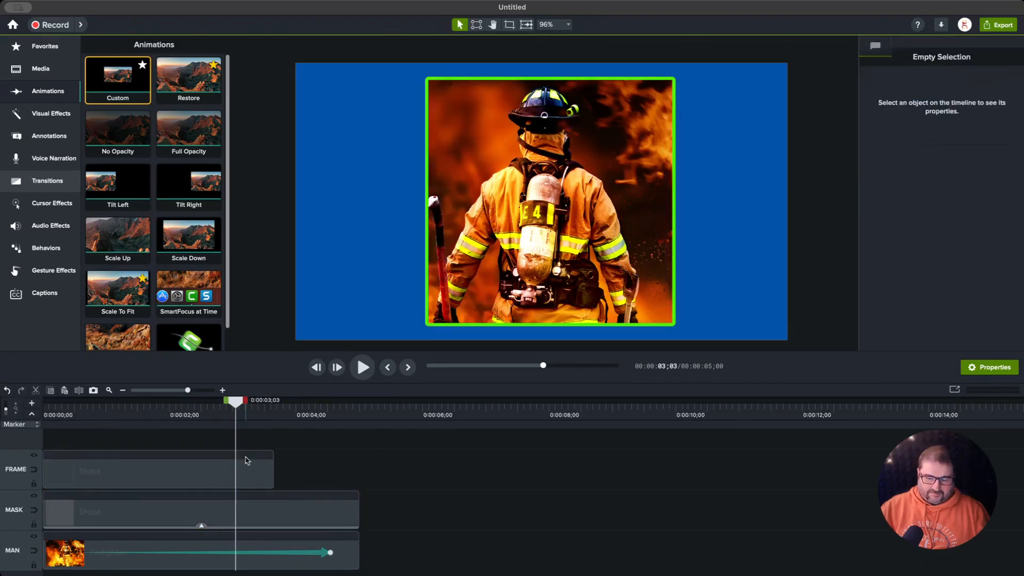
Step: Extend the FRAME clip to the other clips' end, select all three clips, and preview at about 0:00:03;32
{"action": "left_click", "coordinate": [267, 475]}
{"action": "left_click_drag", "start_coordinate": [272, 475], "coordinate": [355, 565]}
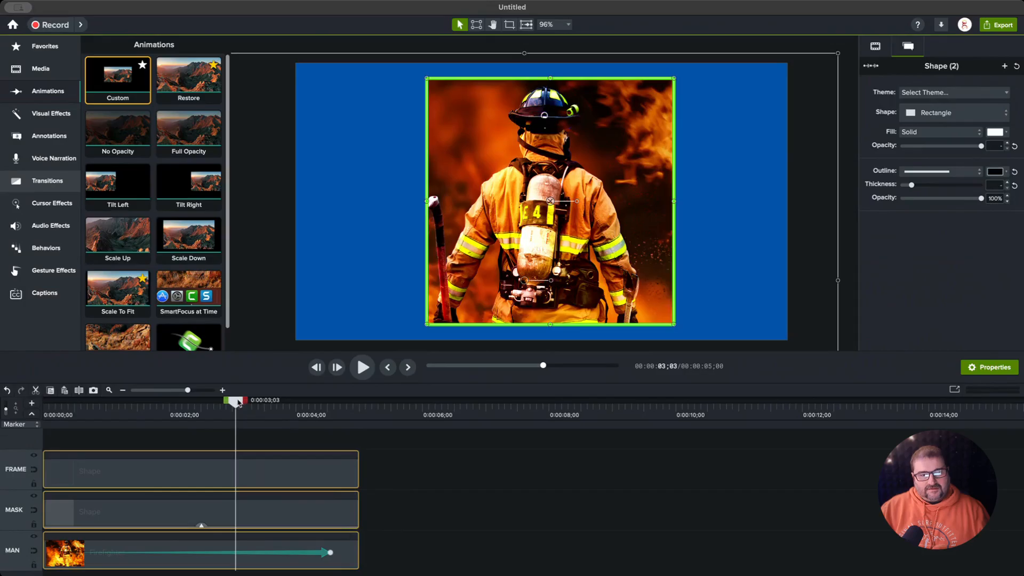
{"action": "left_click_drag", "start_coordinate": [235, 401], "coordinate": [269, 437]}
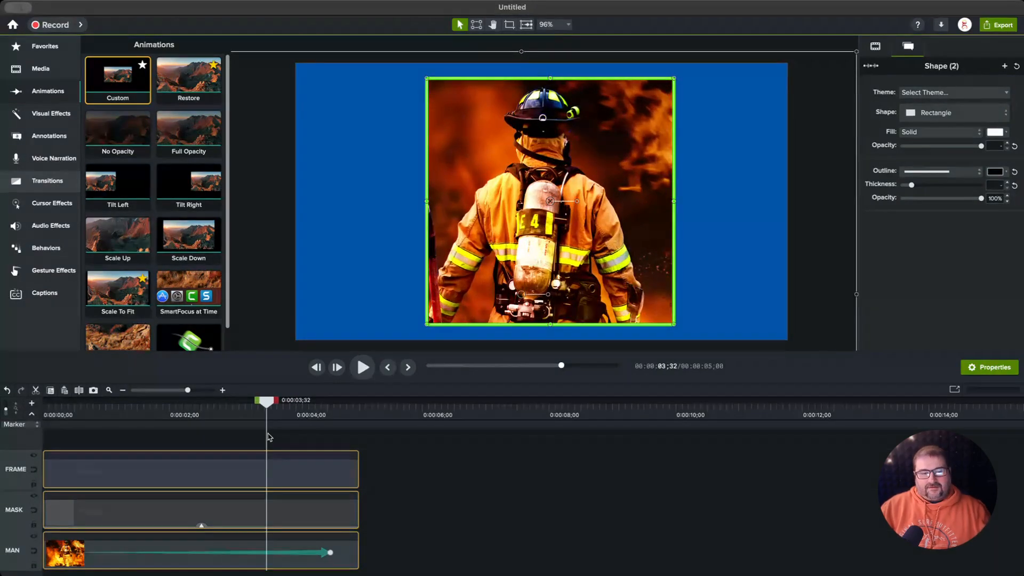